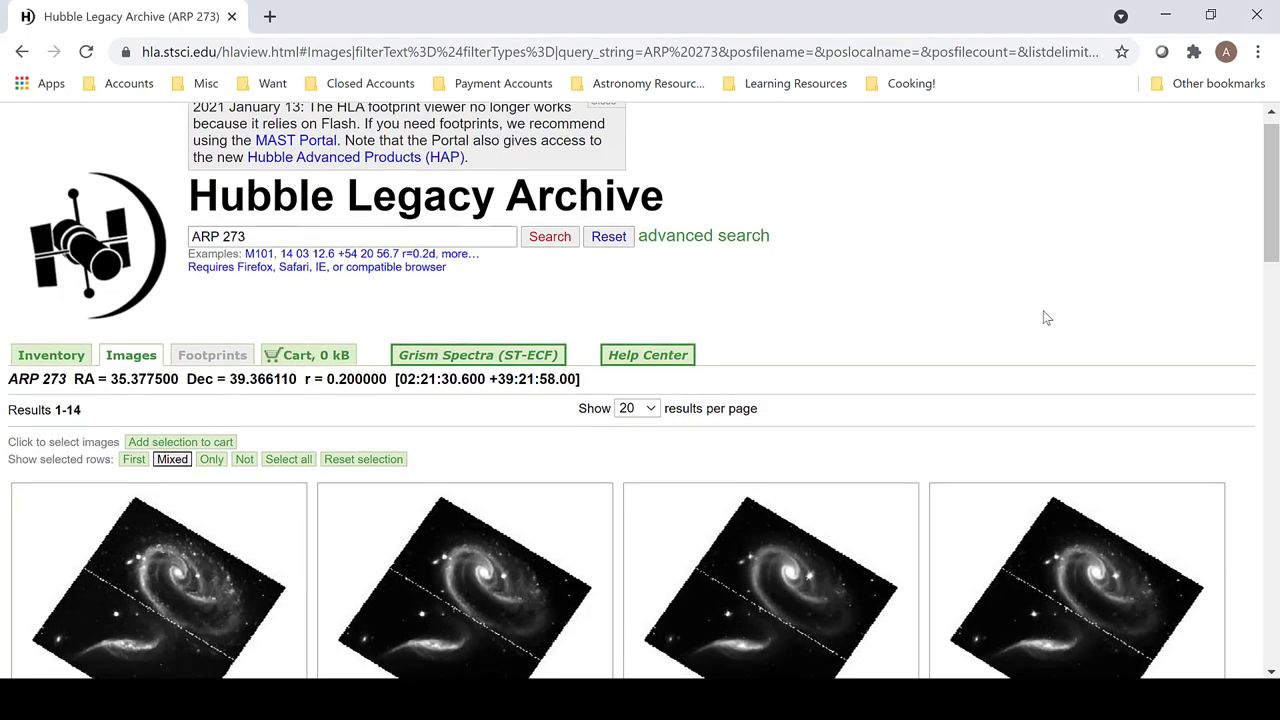
# Select the hst_mos_1014131 mosaic images for the F390W, F475X and F600LP filters in the ARP 273 results
pyautogui.scroll(-8, 1043, 317)
pyautogui.scroll(-6, 1043, 317)
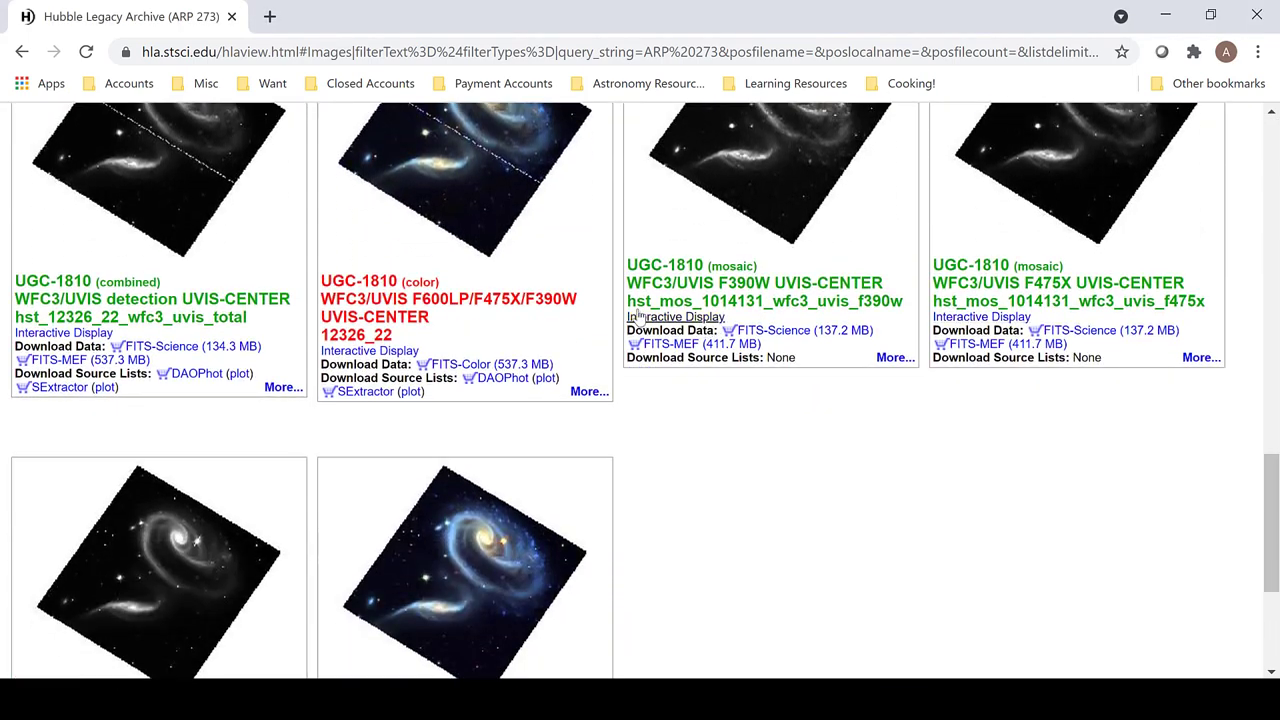
pyautogui.moveTo(629, 304); pyautogui.dragTo(902, 310)
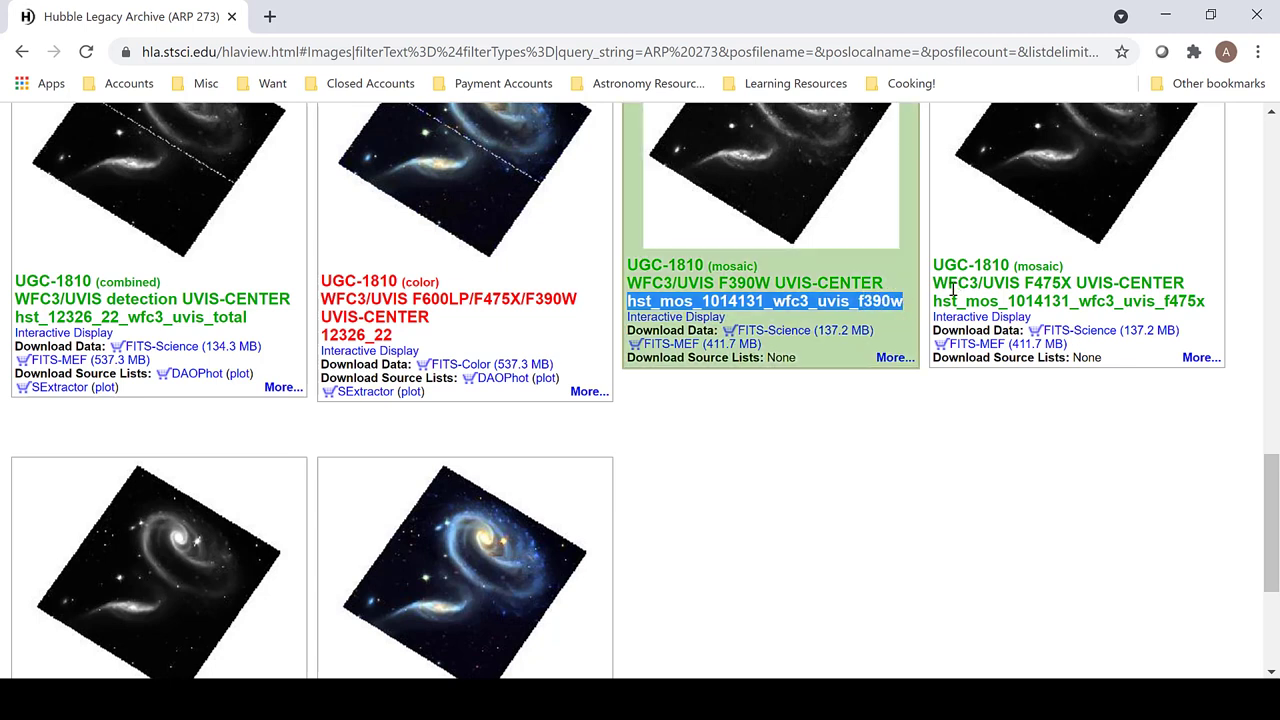
pyautogui.moveTo(936, 301); pyautogui.dragTo(1212, 305)
pyautogui.scroll(-2, 811, 363)
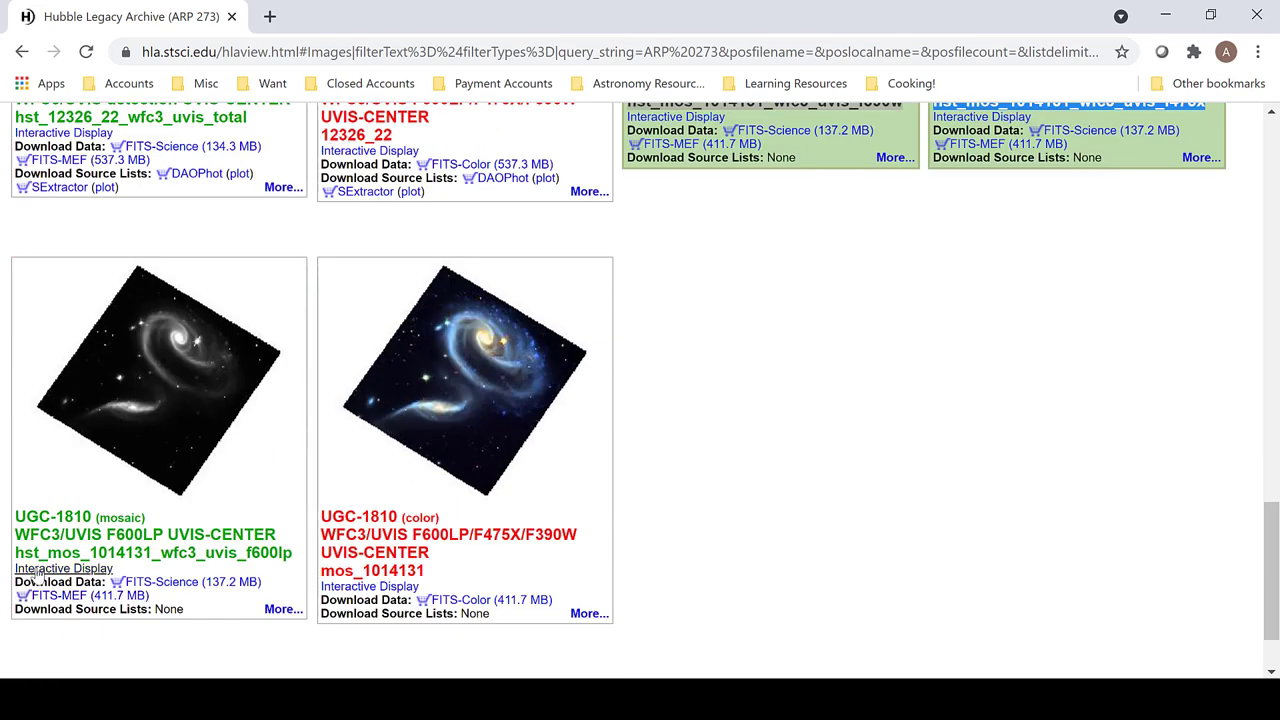
pyautogui.moveTo(18, 552); pyautogui.dragTo(168, 534)
pyautogui.doubleClick(226, 552)
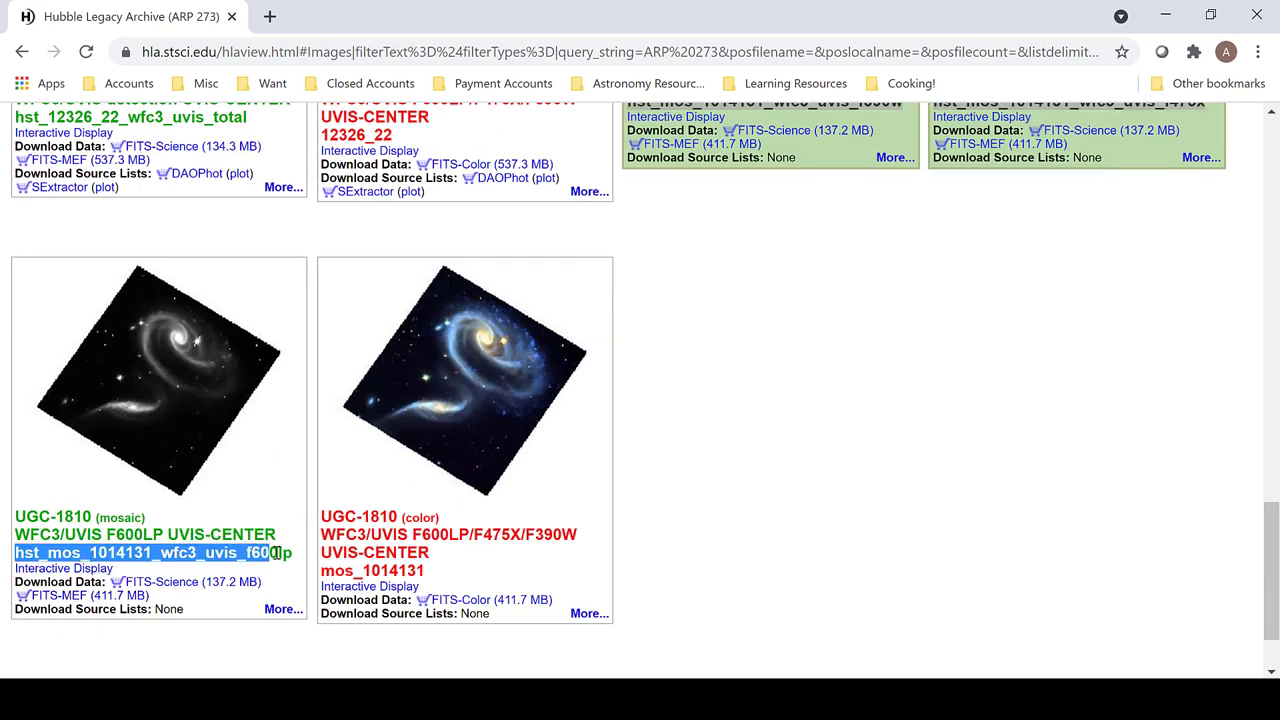
pyautogui.scroll(2, 822, 414)
pyautogui.scroll(1, 822, 414)
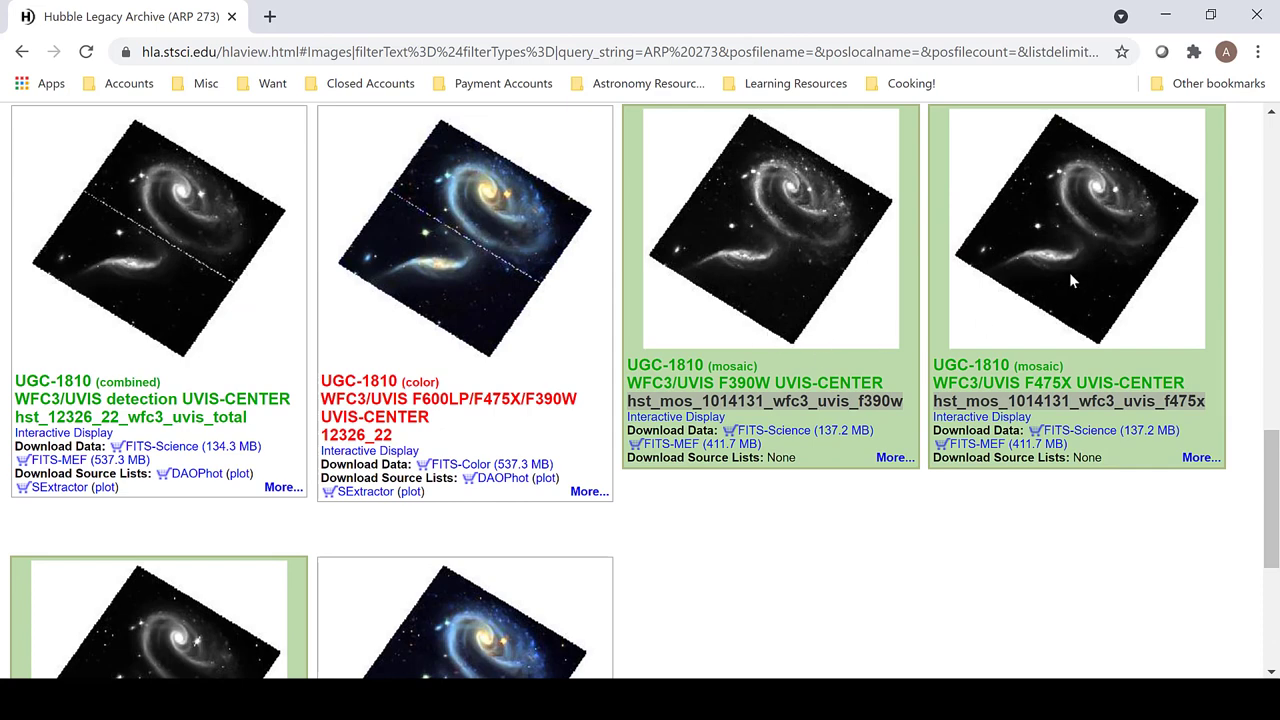
pyautogui.scroll(-3, 1120, 256)
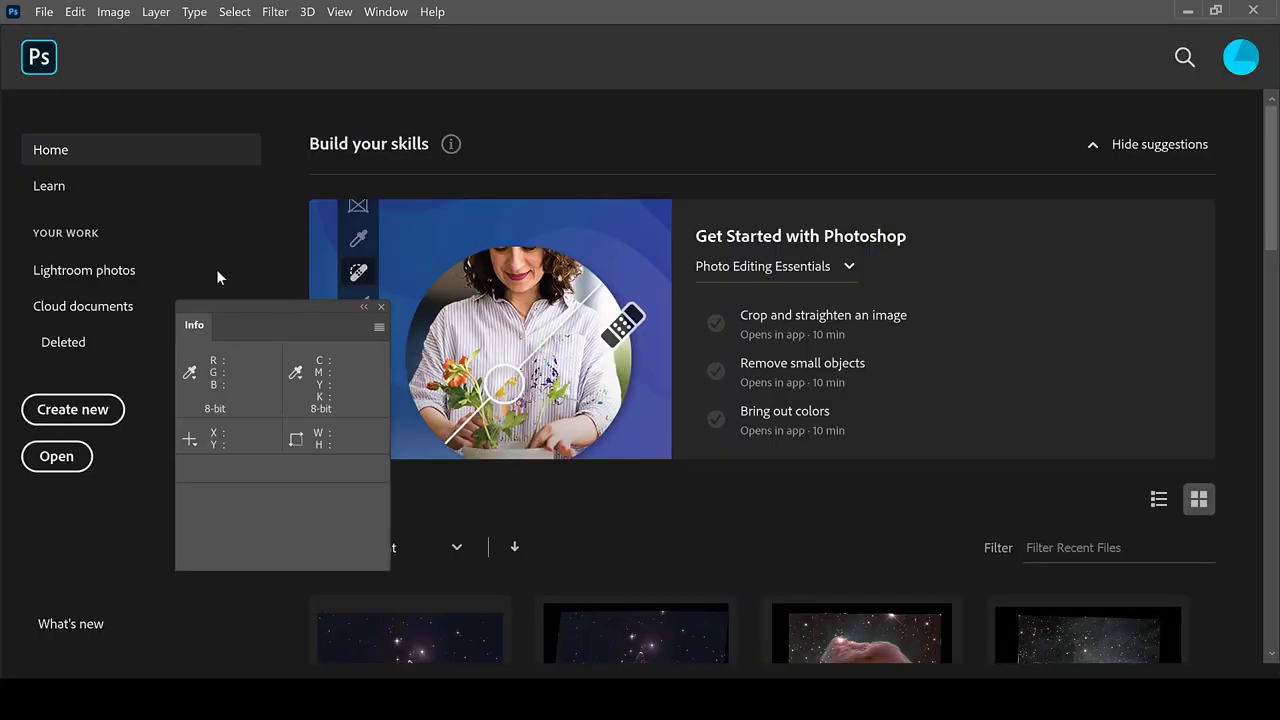
# Switch to Photoshop and load the f390w, f475x and f600lp mosaic files into one image stack
pyautogui.click(44, 11)
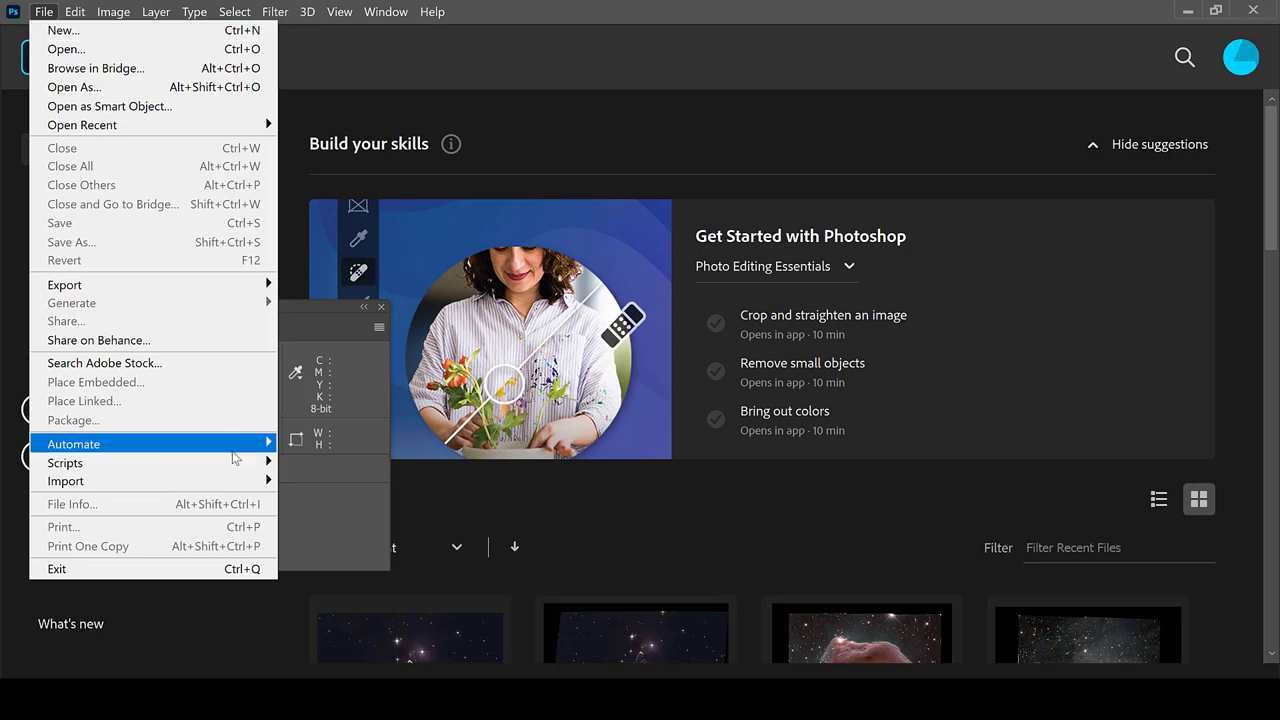
pyautogui.moveTo(236, 462)
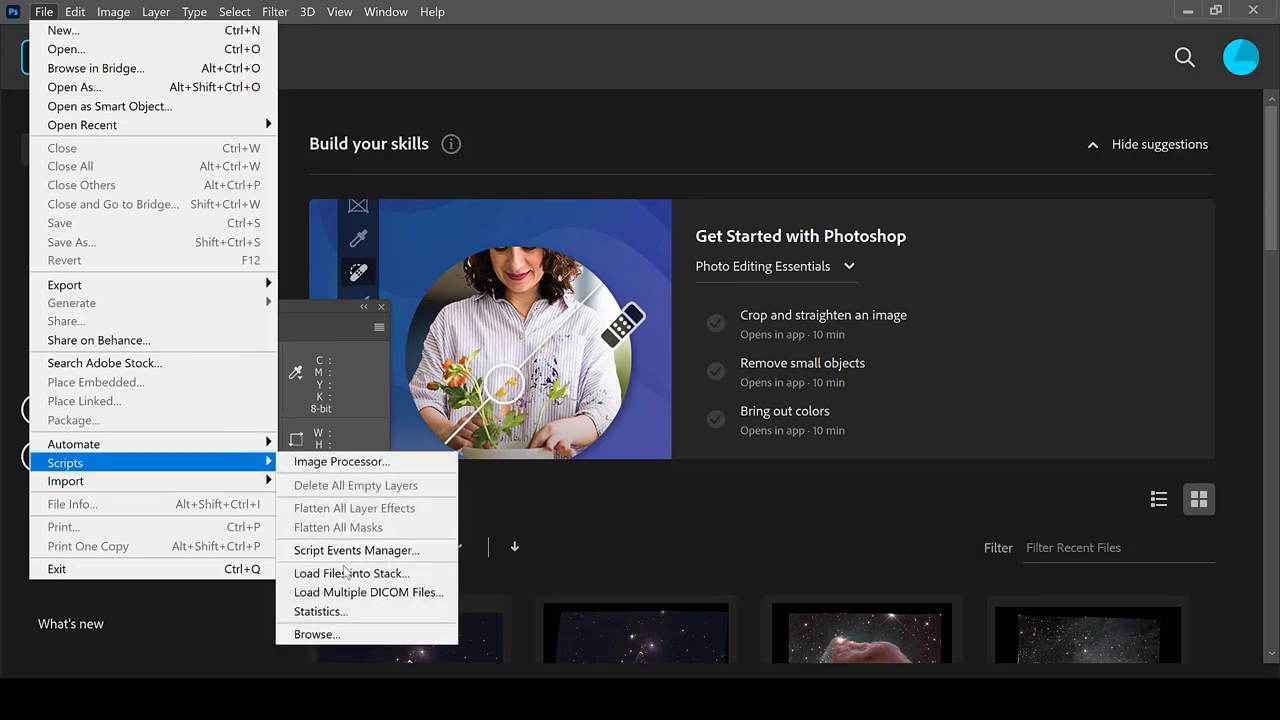
pyautogui.click(345, 573)
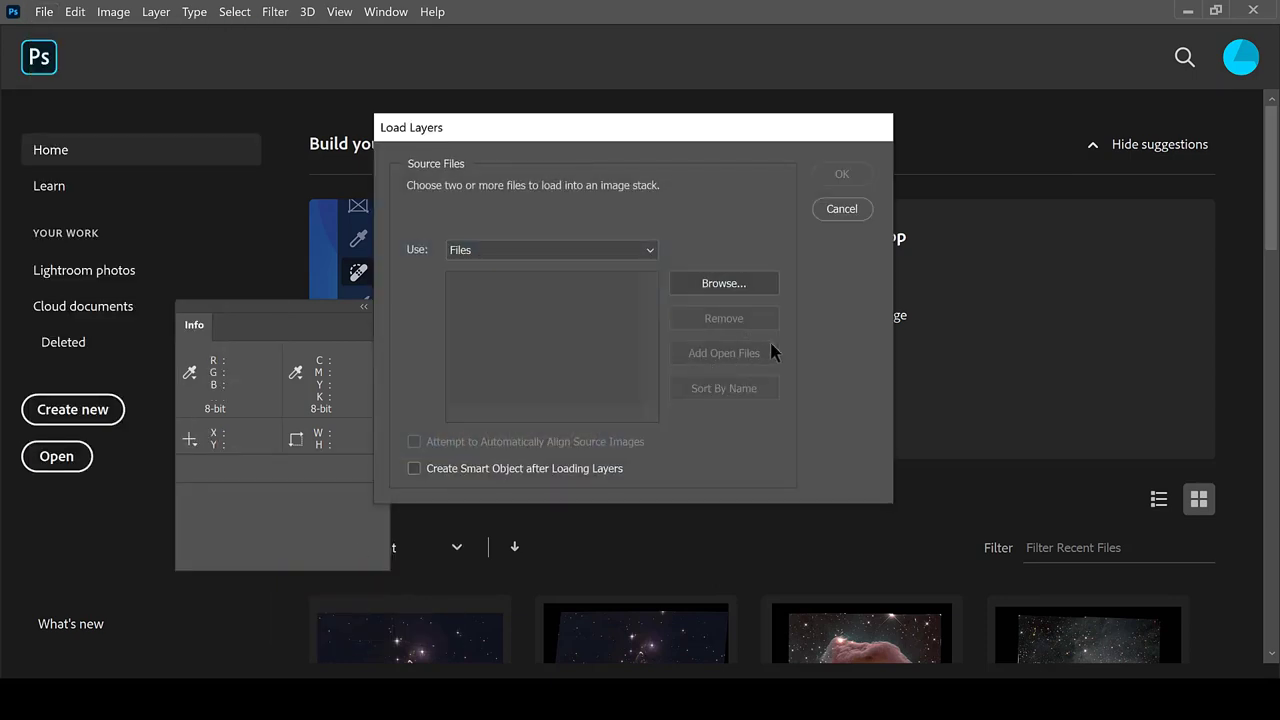
pyautogui.click(723, 284)
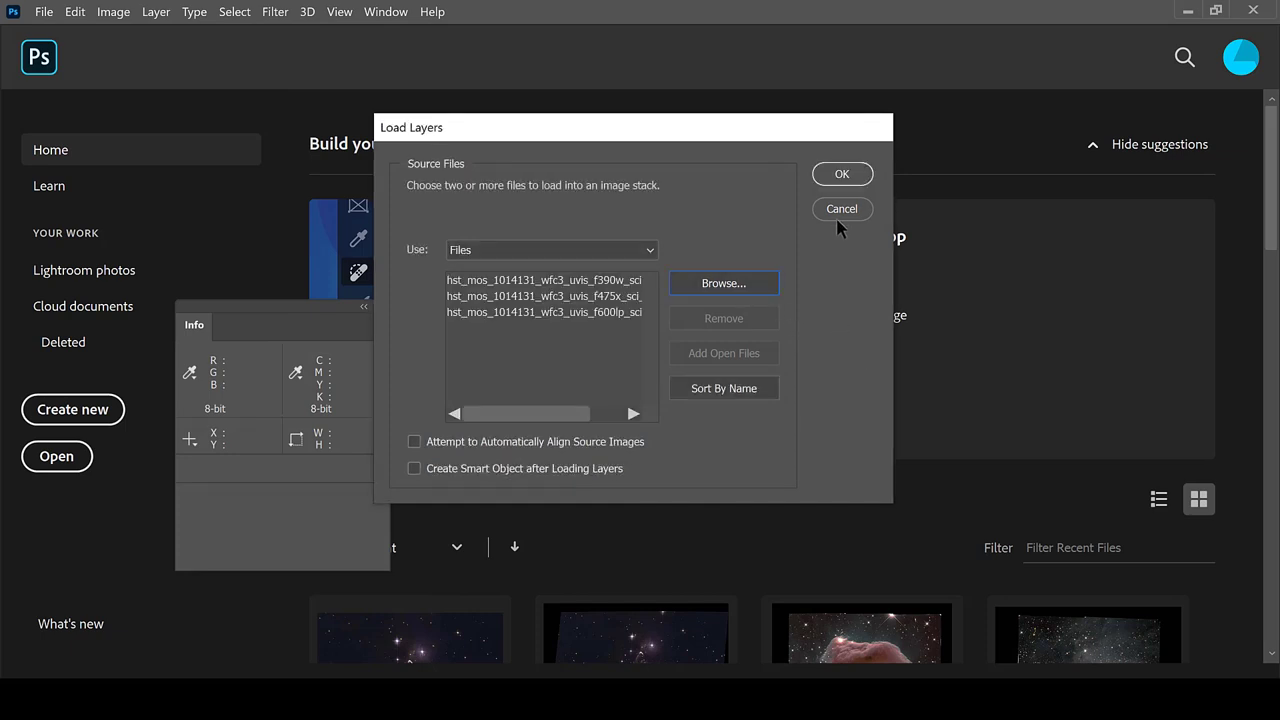
pyautogui.click(845, 174)
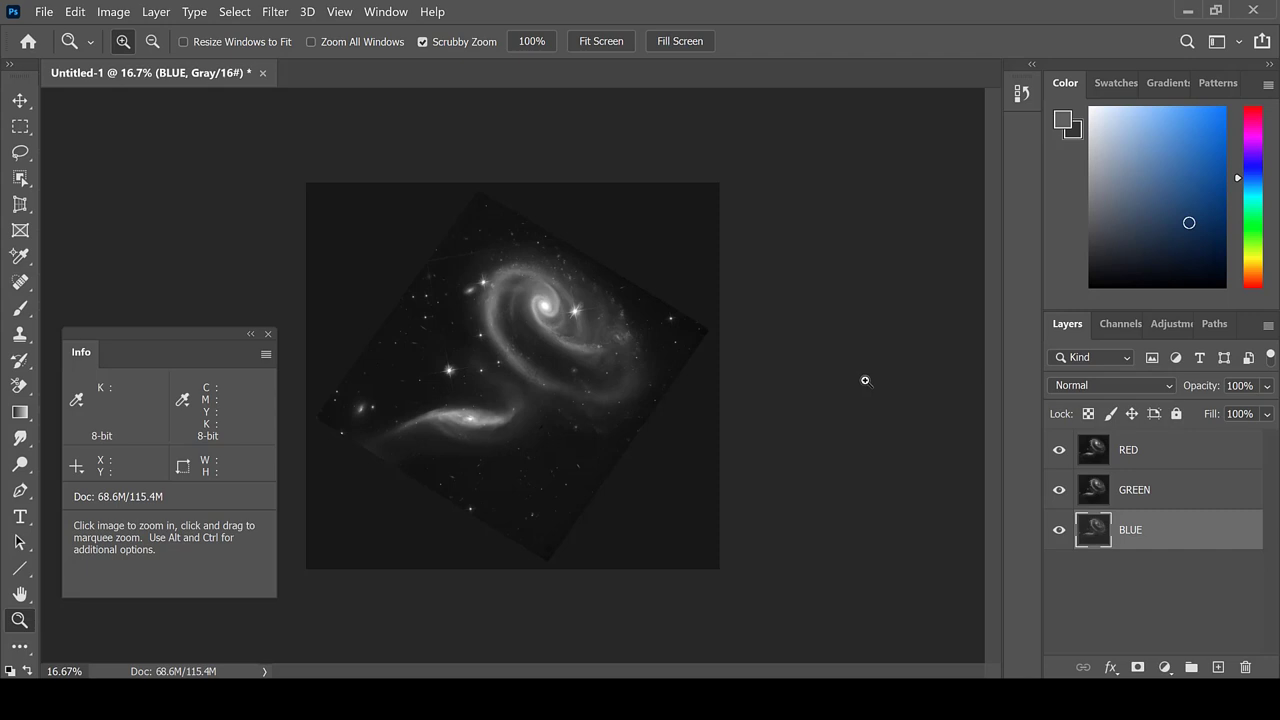
# Hide the RED and GREEN layers and set the BLUE layer's Levels black input to 14
pyautogui.click(1059, 450)
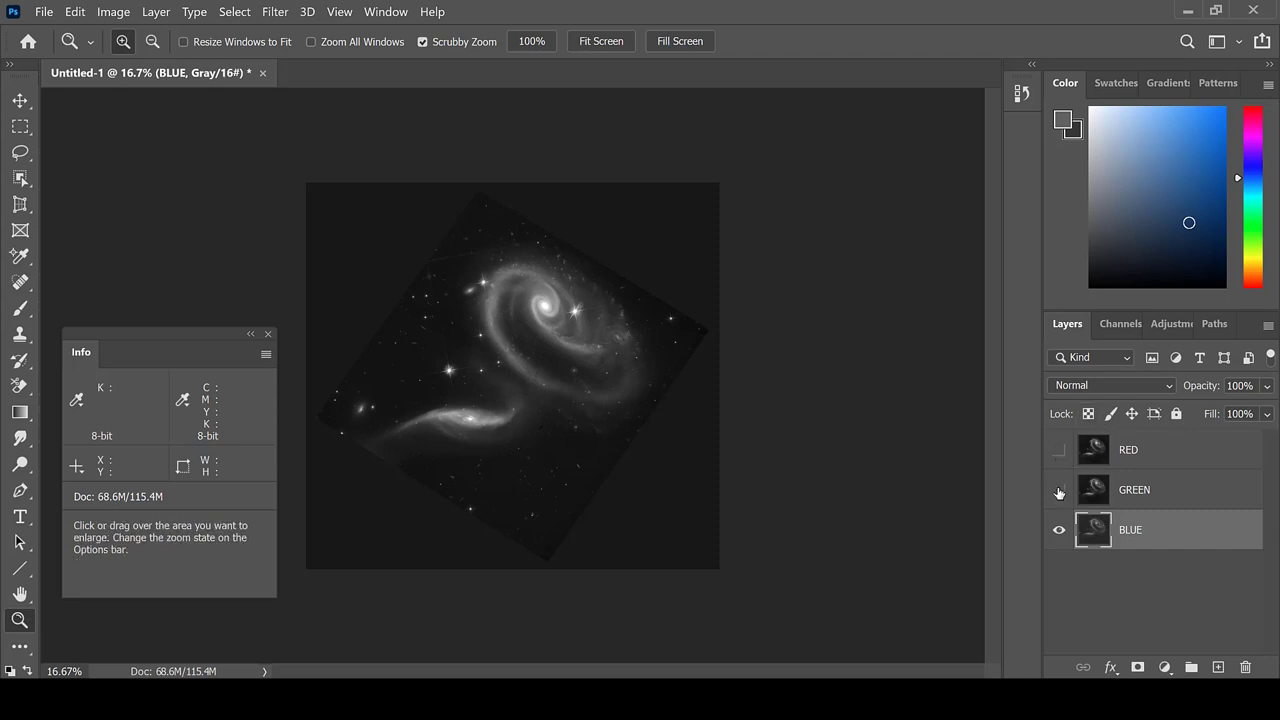
pyautogui.click(1059, 490)
pyautogui.click(112, 12)
pyautogui.moveTo(143, 51)
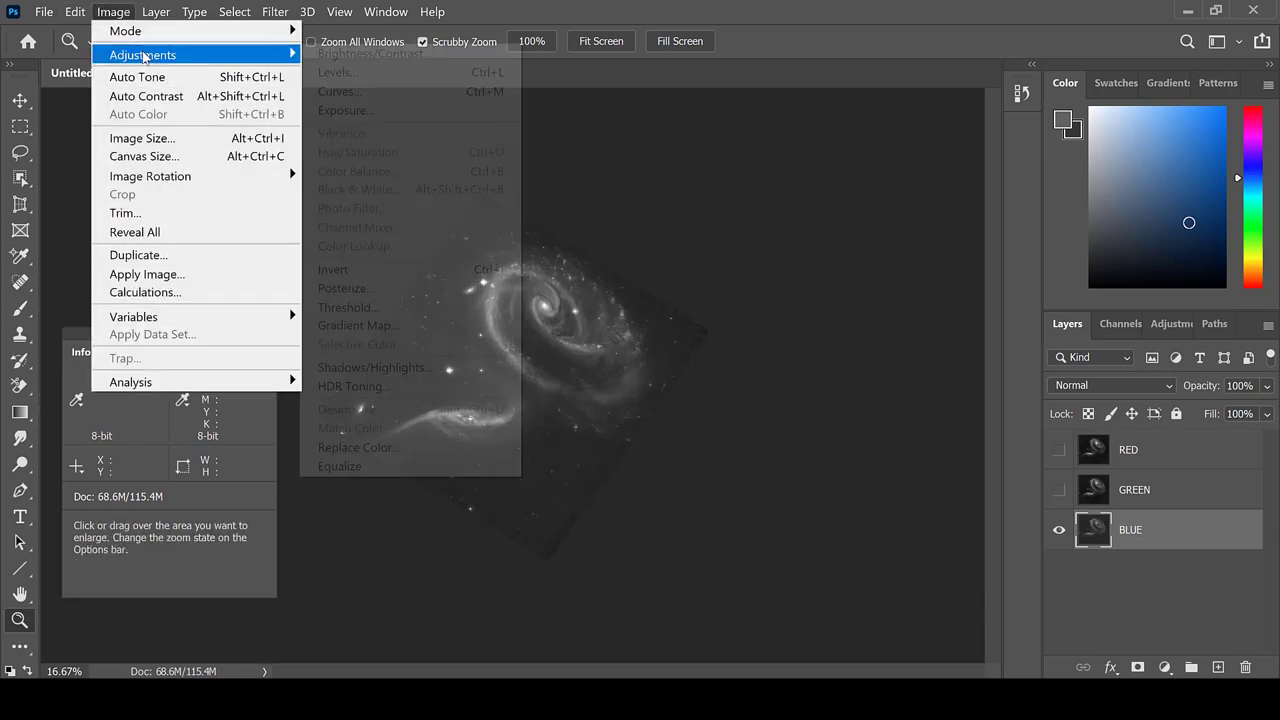
pyautogui.click(325, 76)
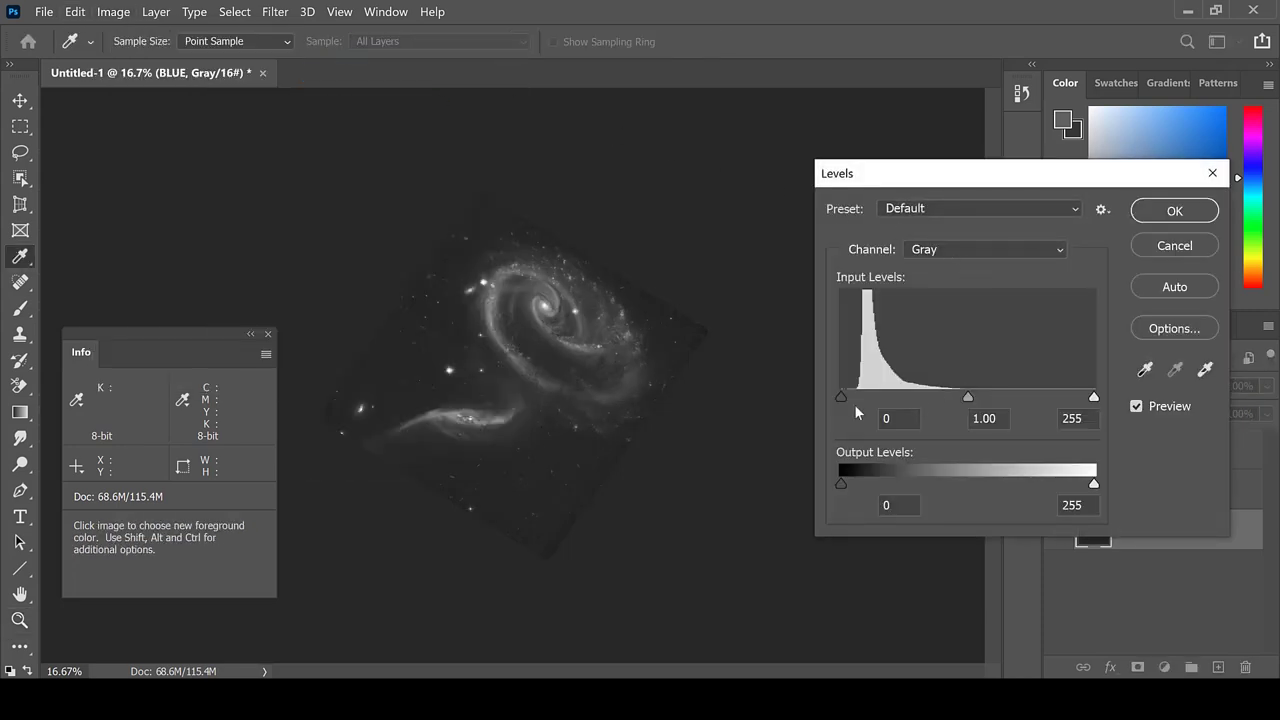
pyautogui.moveTo(846, 397); pyautogui.dragTo(855, 402)
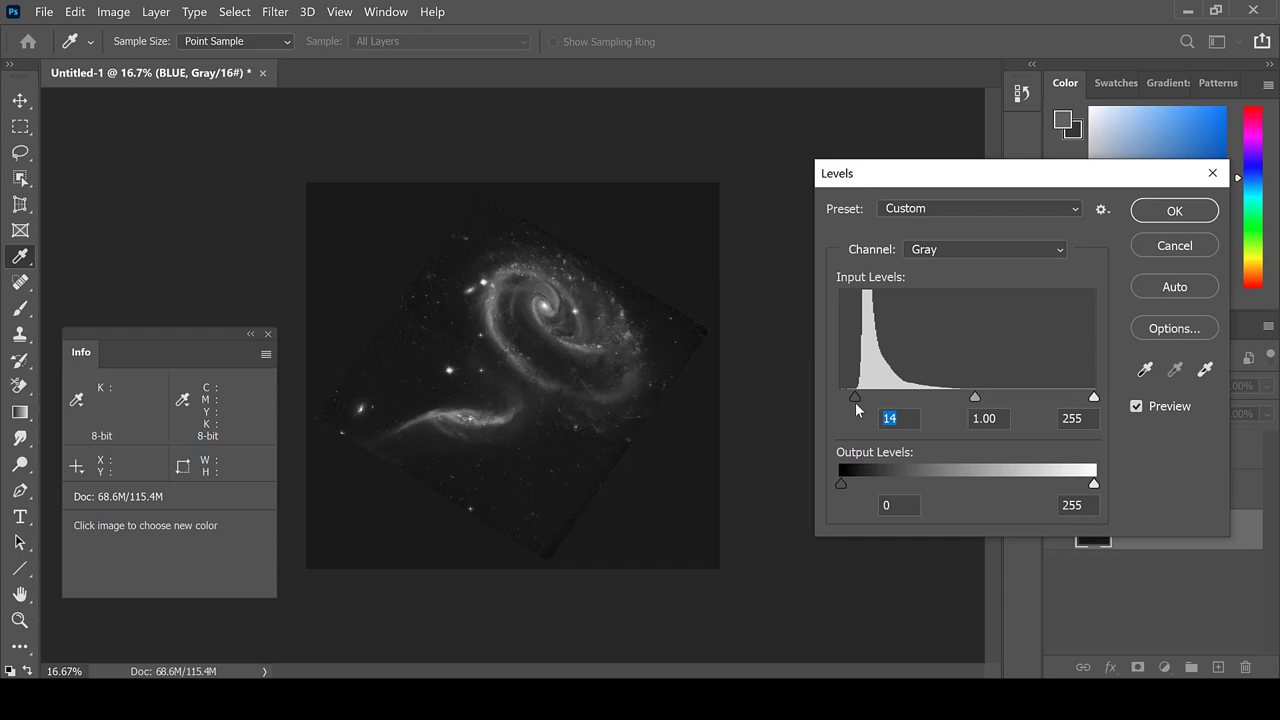
pyautogui.click(1170, 212)
# Show the GREEN layer and set its Levels black input to 7
pyautogui.click(1059, 490)
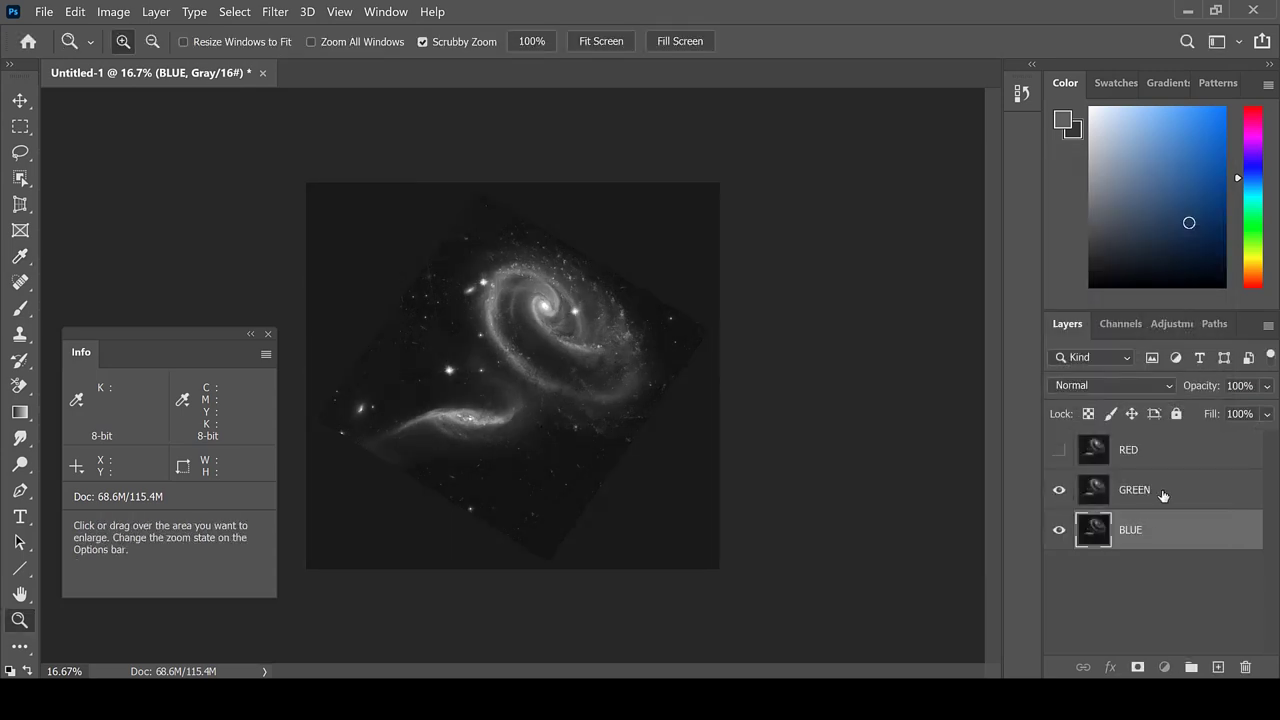
pyautogui.click(1134, 490)
pyautogui.click(113, 11)
pyautogui.moveTo(70, 54)
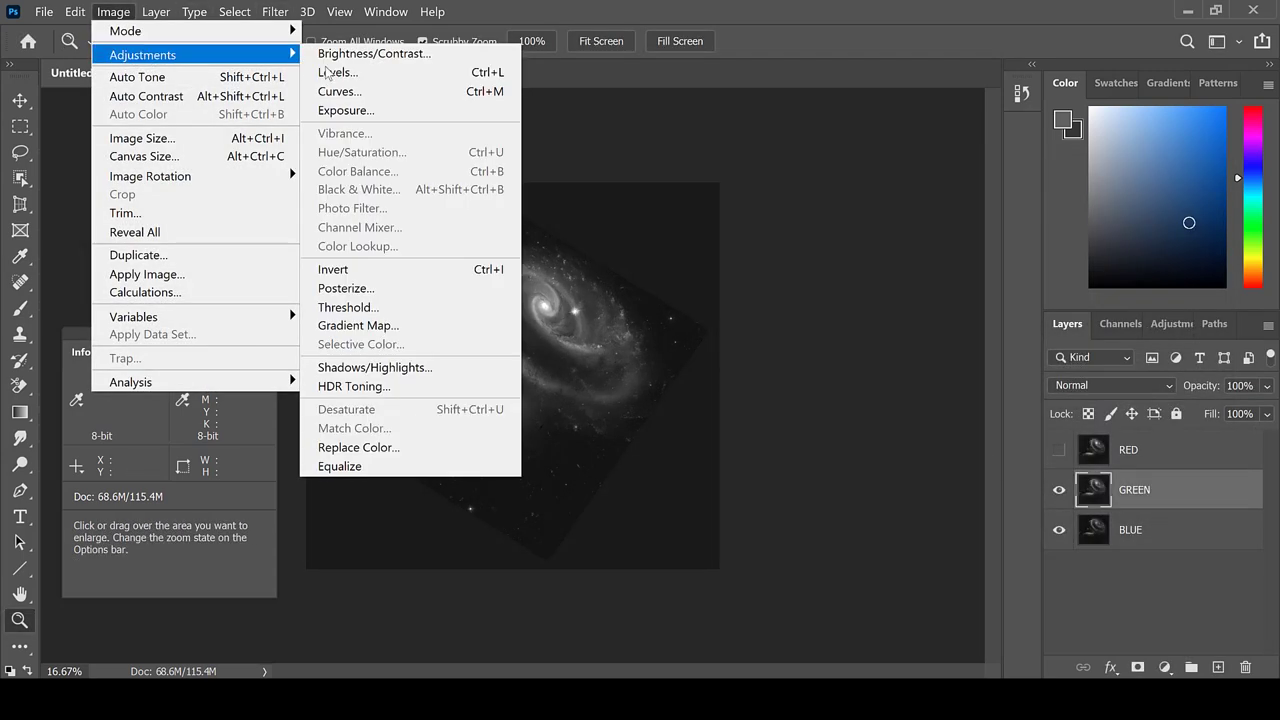
pyautogui.click(340, 72)
pyautogui.moveTo(841, 396); pyautogui.dragTo(848, 396)
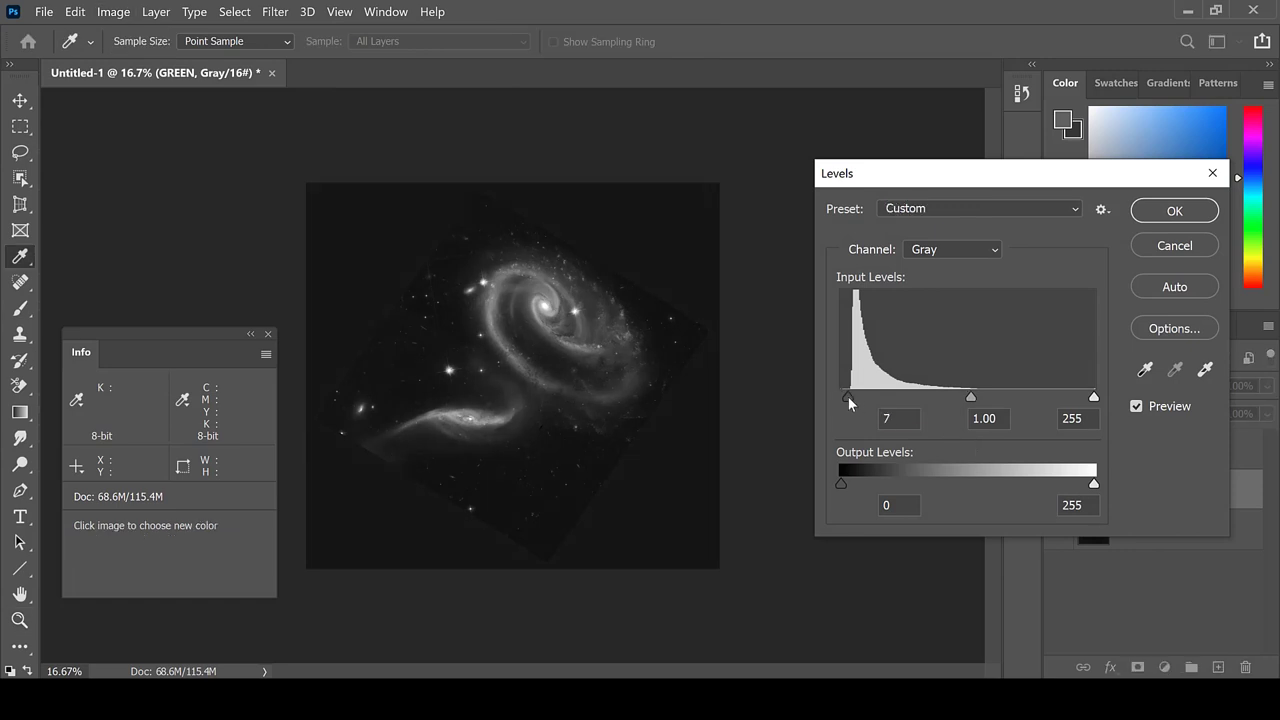
pyautogui.click(1155, 215)
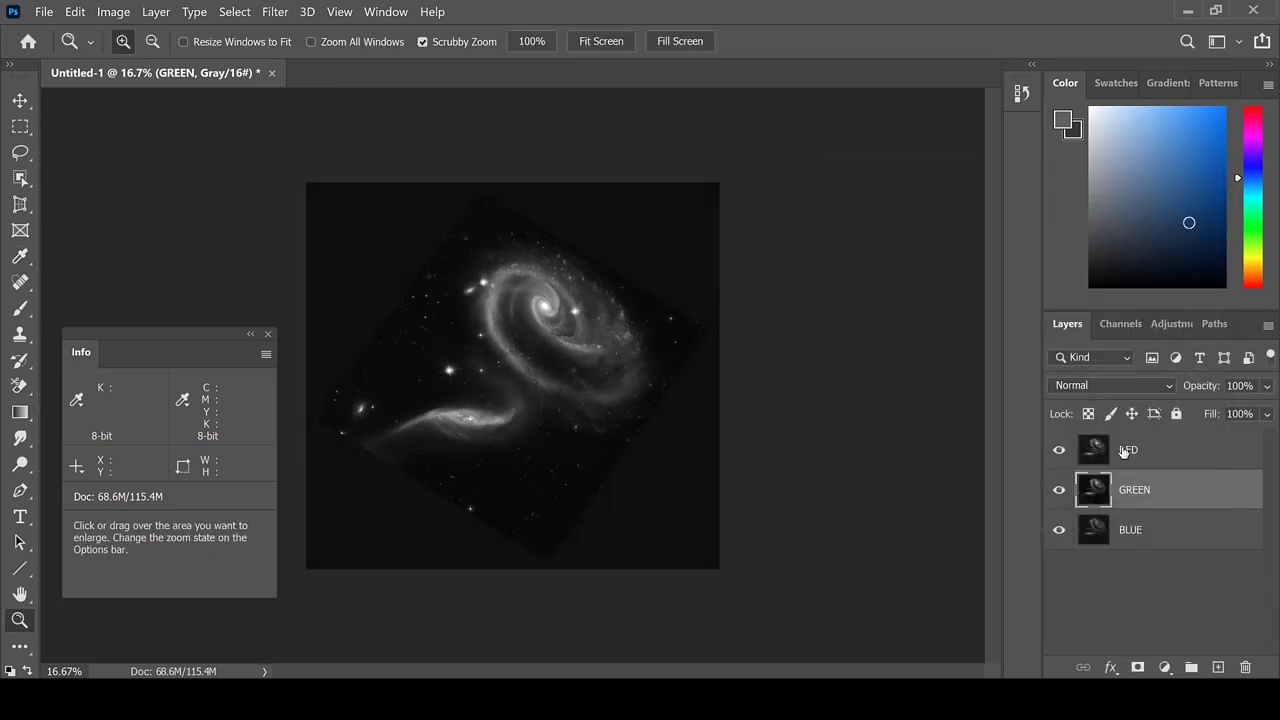
# Show the RED layer and set its Levels black input to 6
pyautogui.click(1068, 452)
pyautogui.click(108, 10)
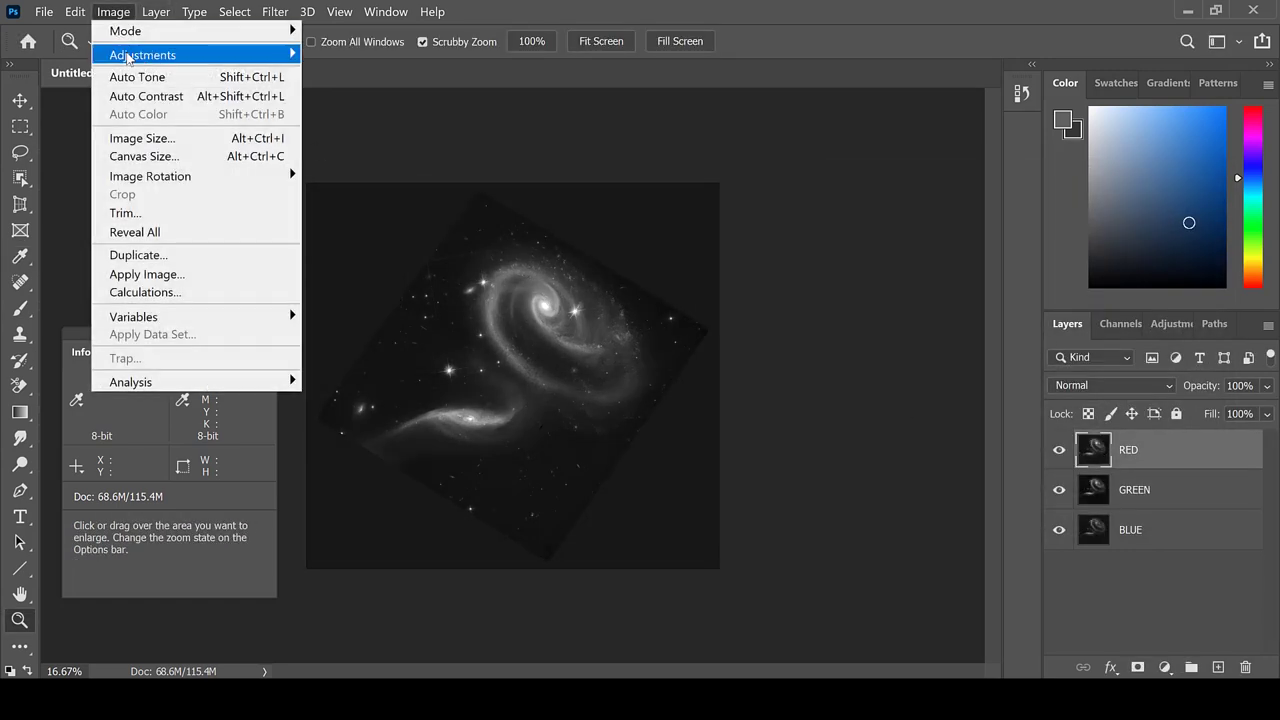
pyautogui.moveTo(130, 51)
pyautogui.click(349, 74)
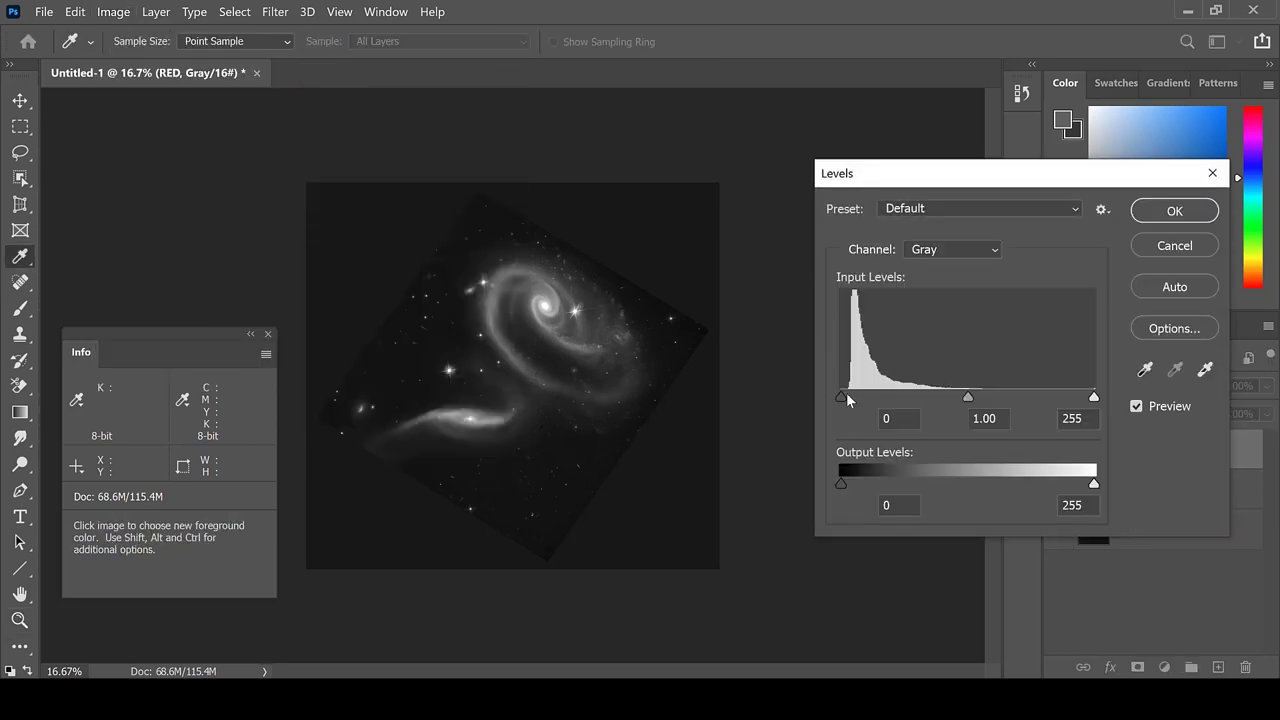
pyautogui.moveTo(841, 396); pyautogui.dragTo(847, 399)
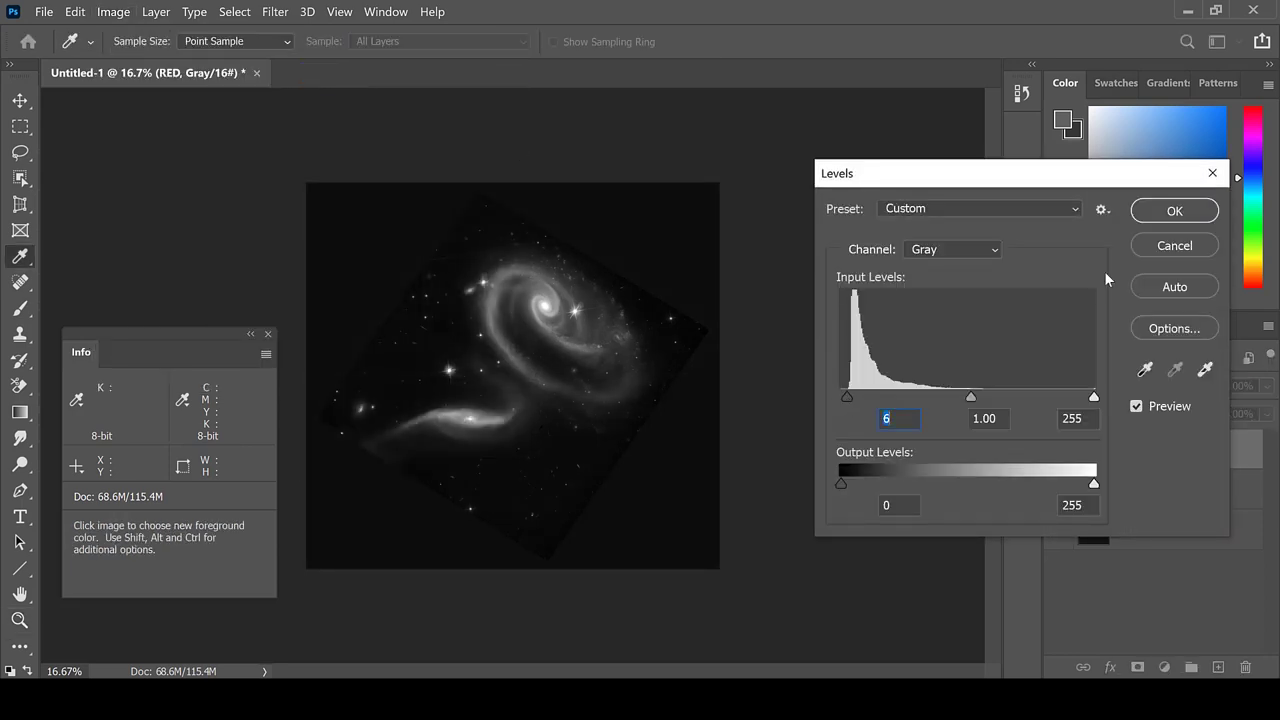
pyautogui.click(1174, 212)
pyautogui.press('z')
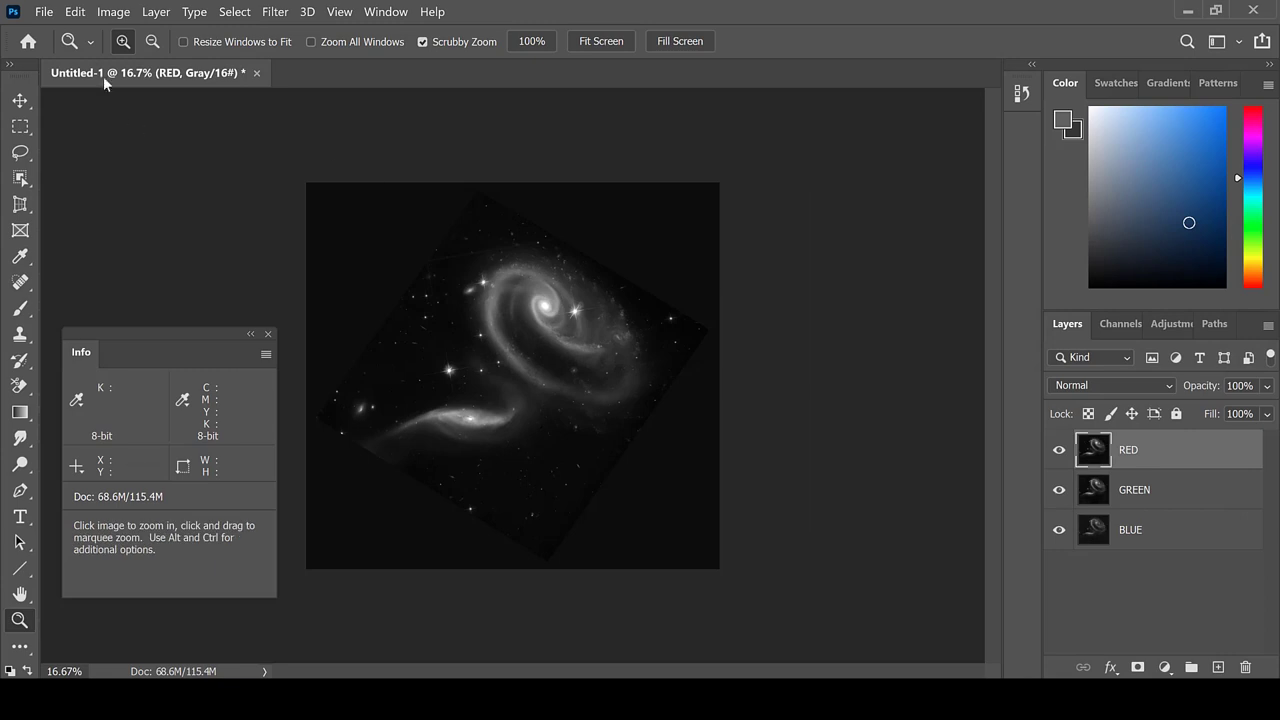
# Convert the image to RGB Color mode, keeping the three layers unmerged
pyautogui.click(111, 13)
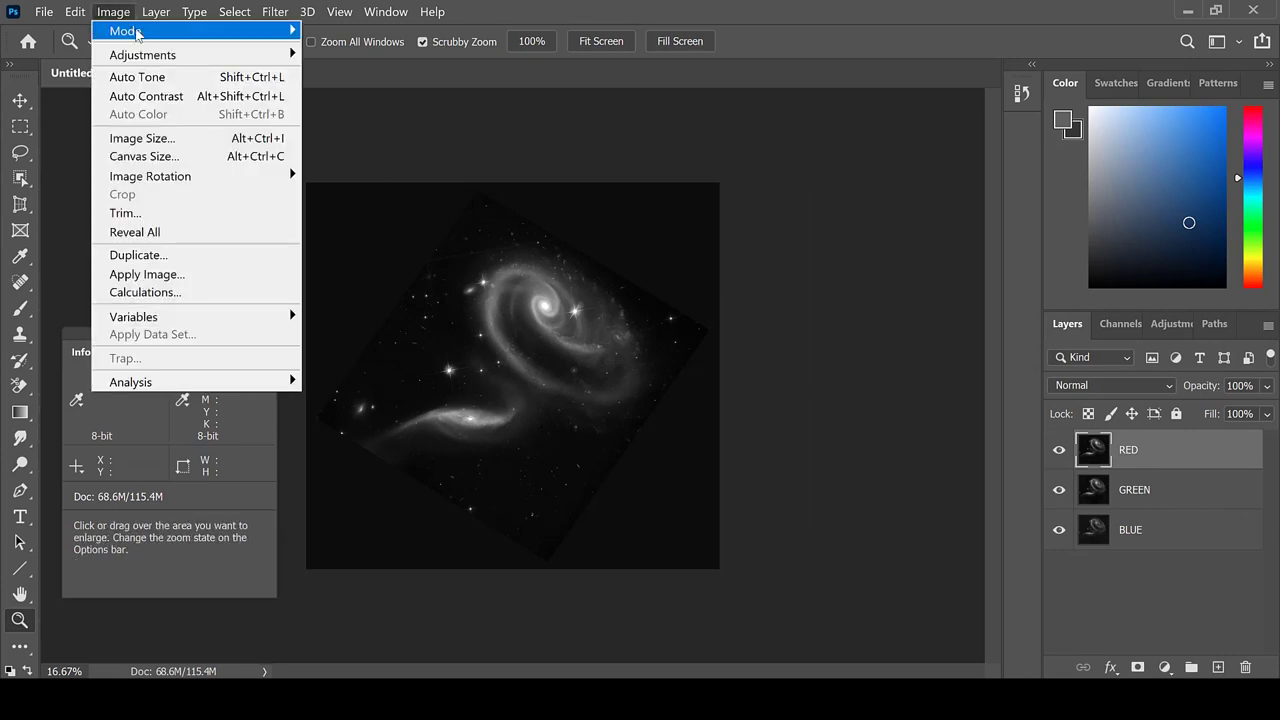
pyautogui.moveTo(120, 31)
pyautogui.click(358, 105)
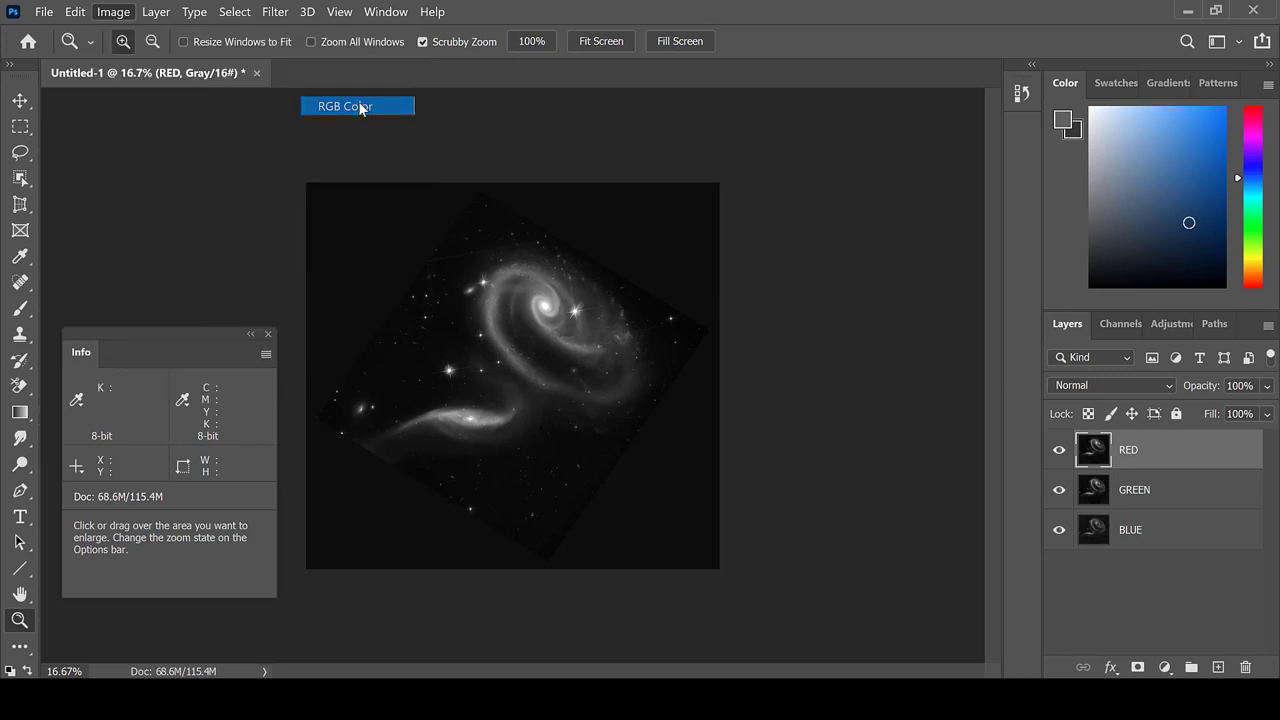
pyautogui.click(915, 310)
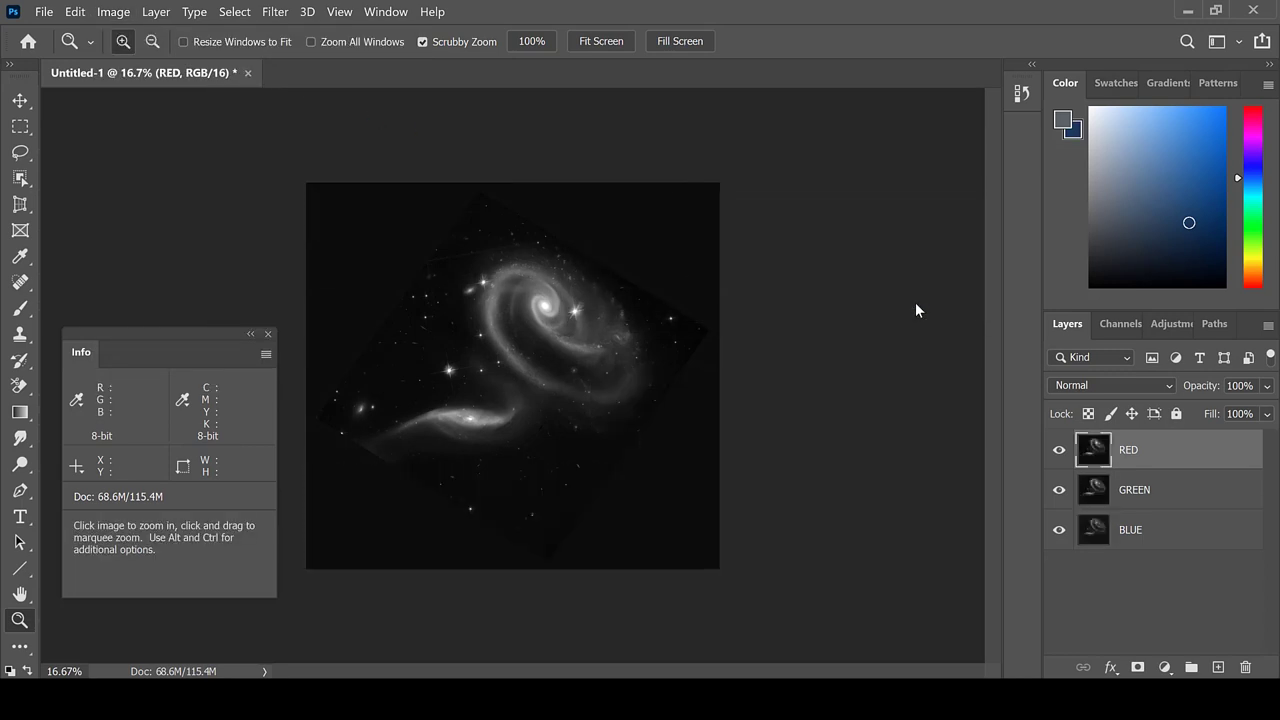
# Add a Hue/Saturation adjustment layer above the BLUE layer, clipped to it as a clipping mask
pyautogui.click(1140, 530)
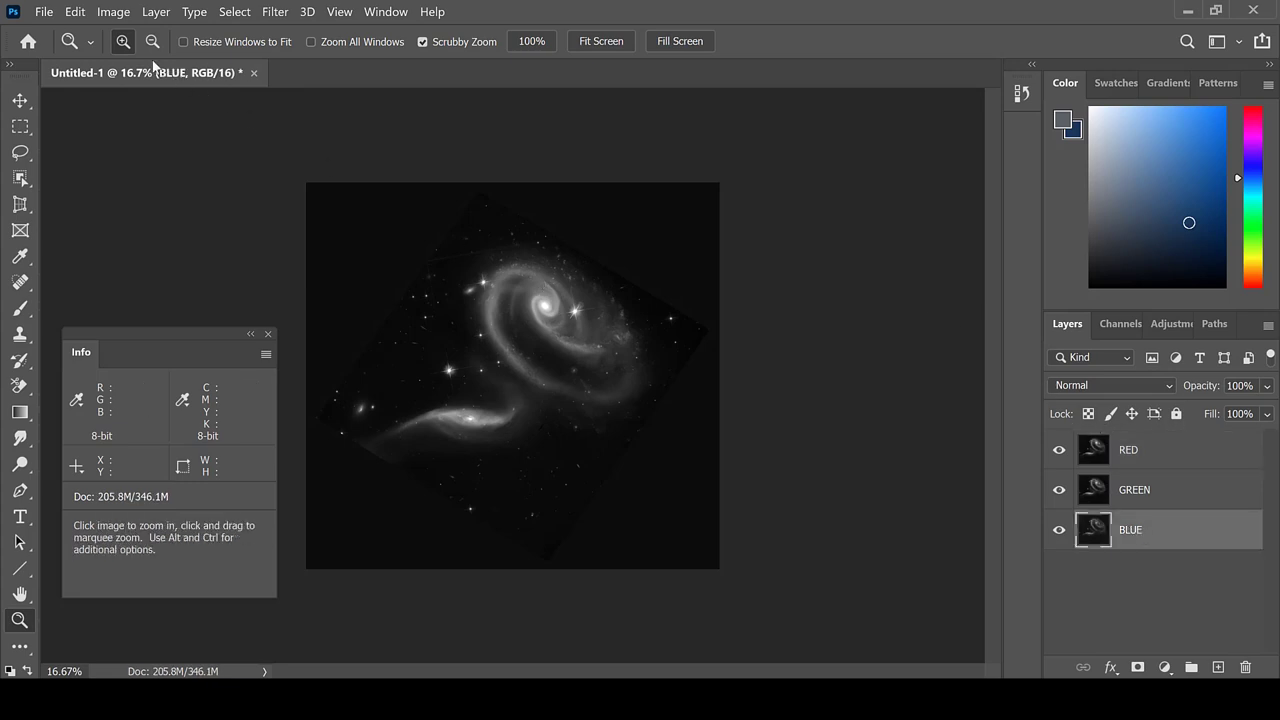
pyautogui.click(155, 12)
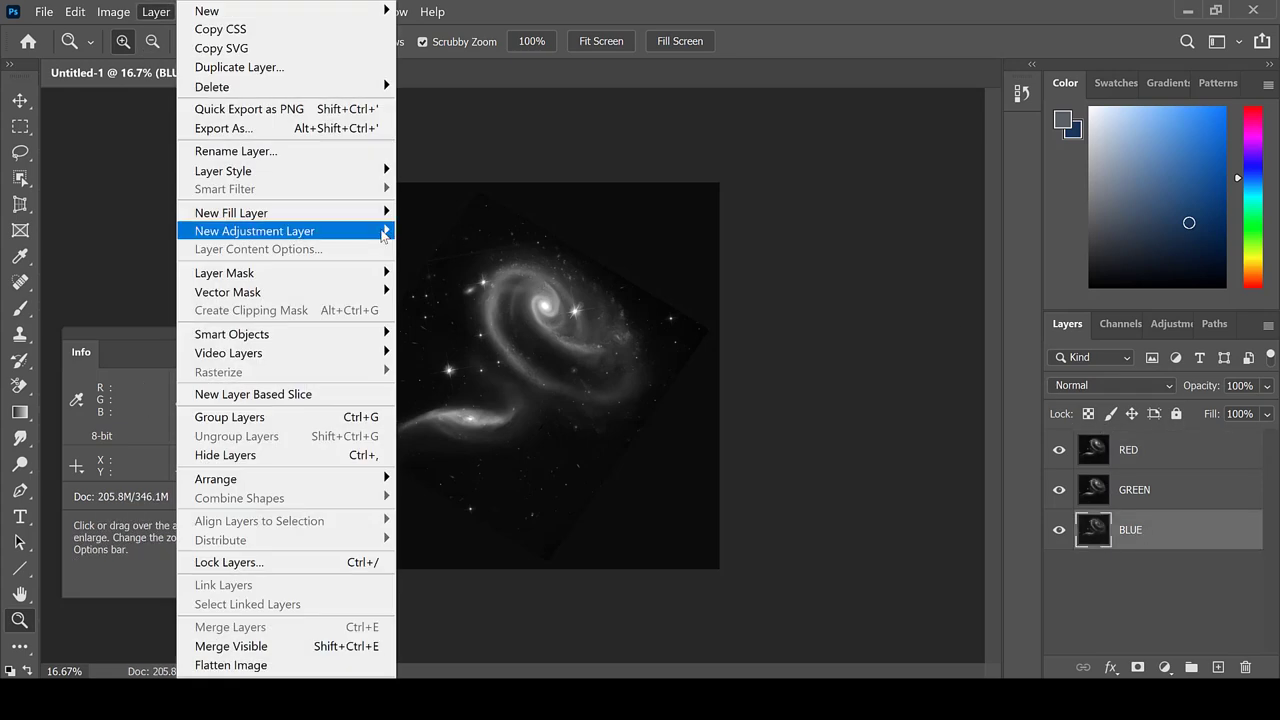
pyautogui.moveTo(383, 236)
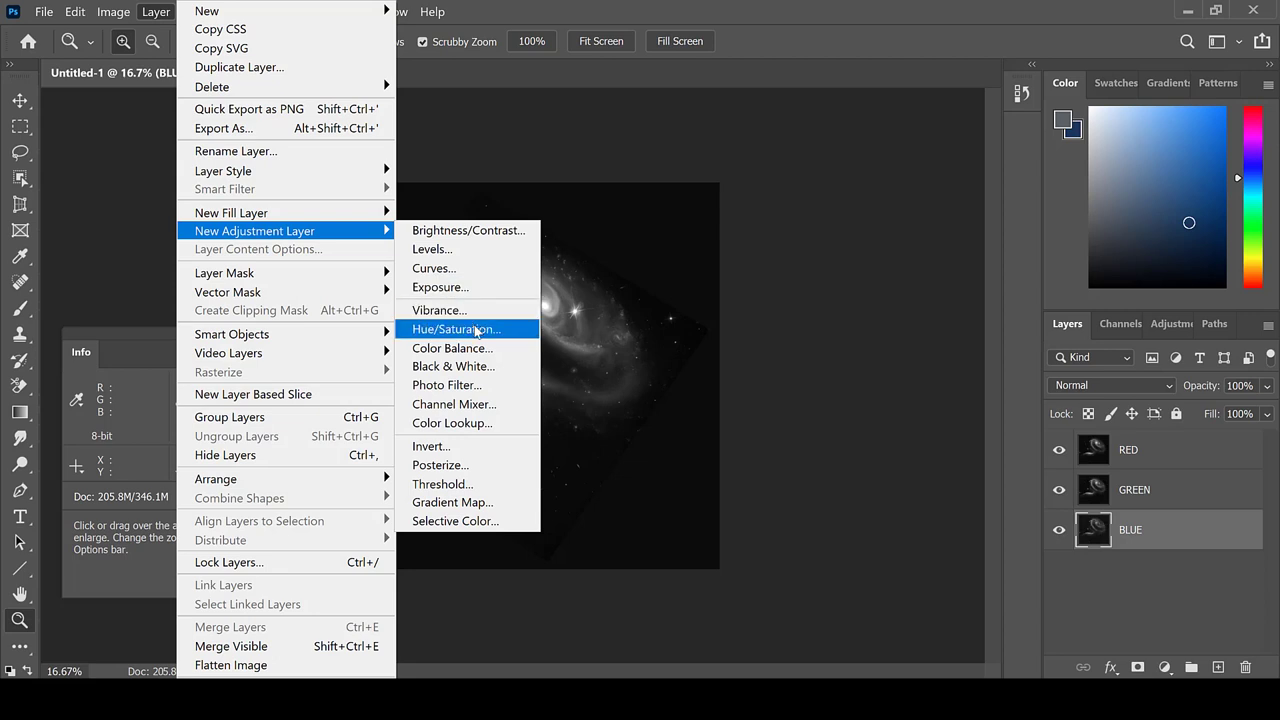
pyautogui.click(470, 329)
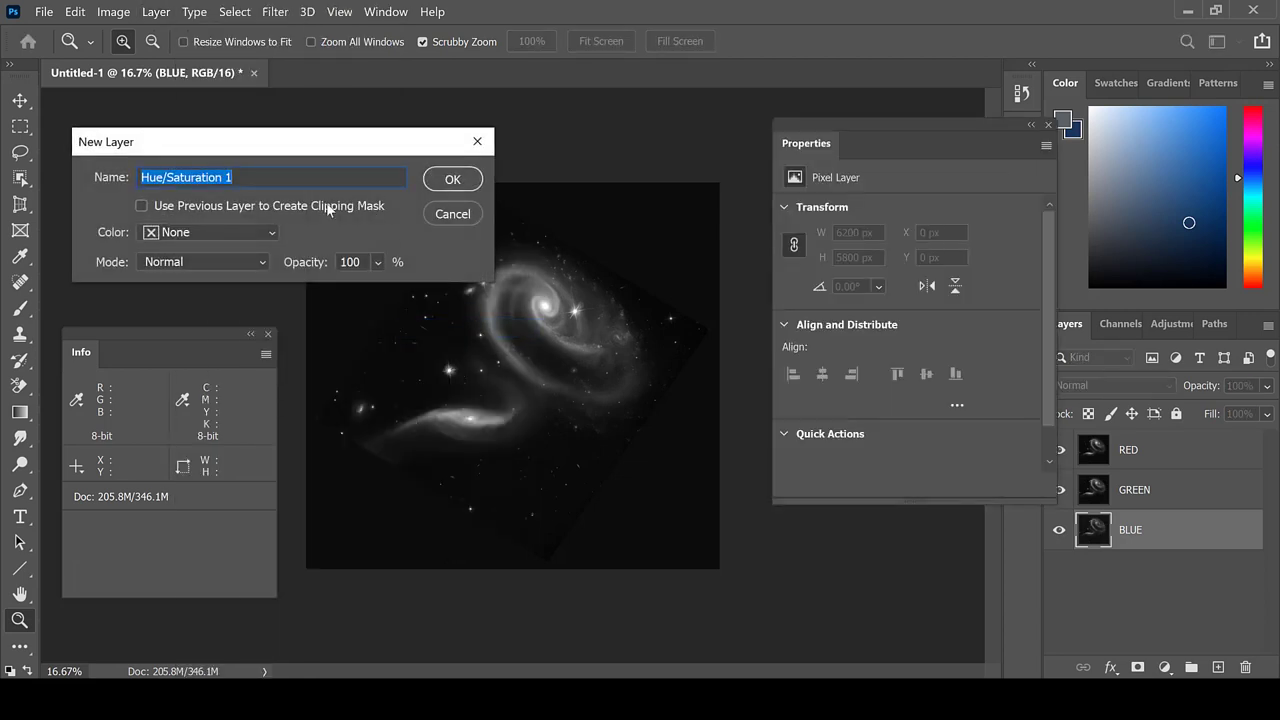
pyautogui.click(328, 208)
pyautogui.click(473, 179)
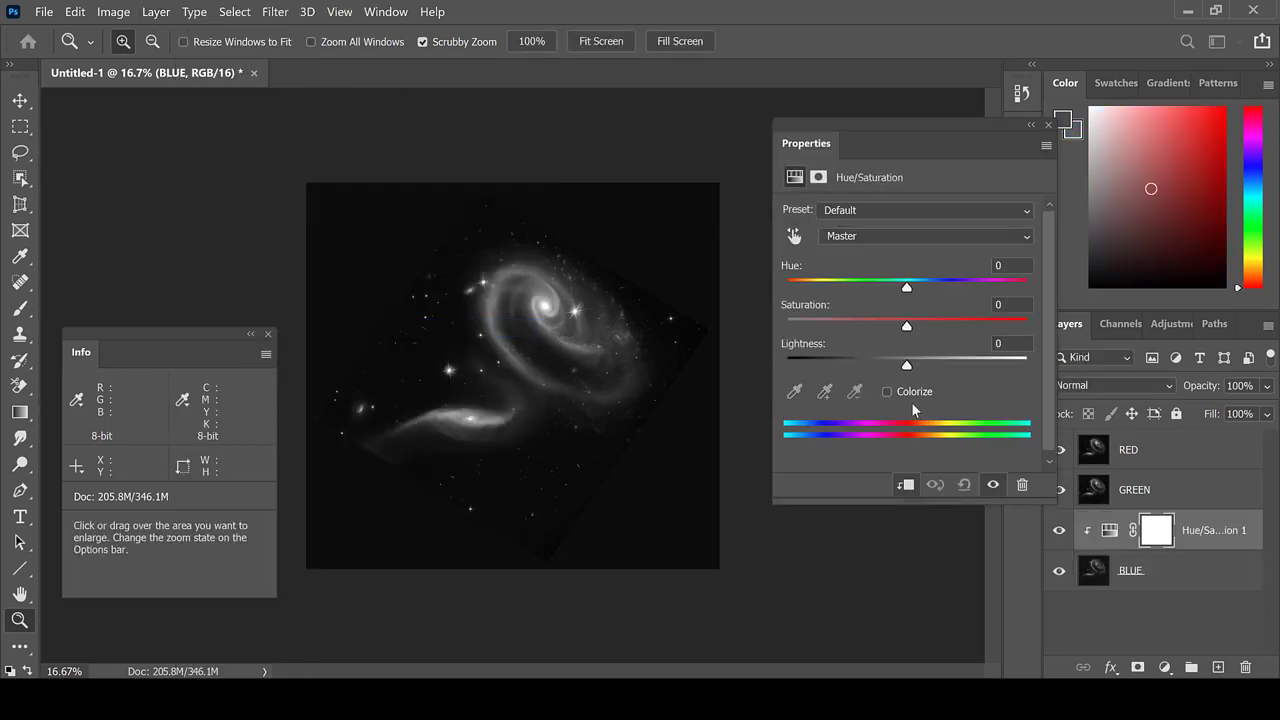
# Colorize the BLUE layer's Hue/Saturation adjustment with hue 240, saturation 100 and lightness -50
pyautogui.click(886, 391)
pyautogui.click(1016, 265)
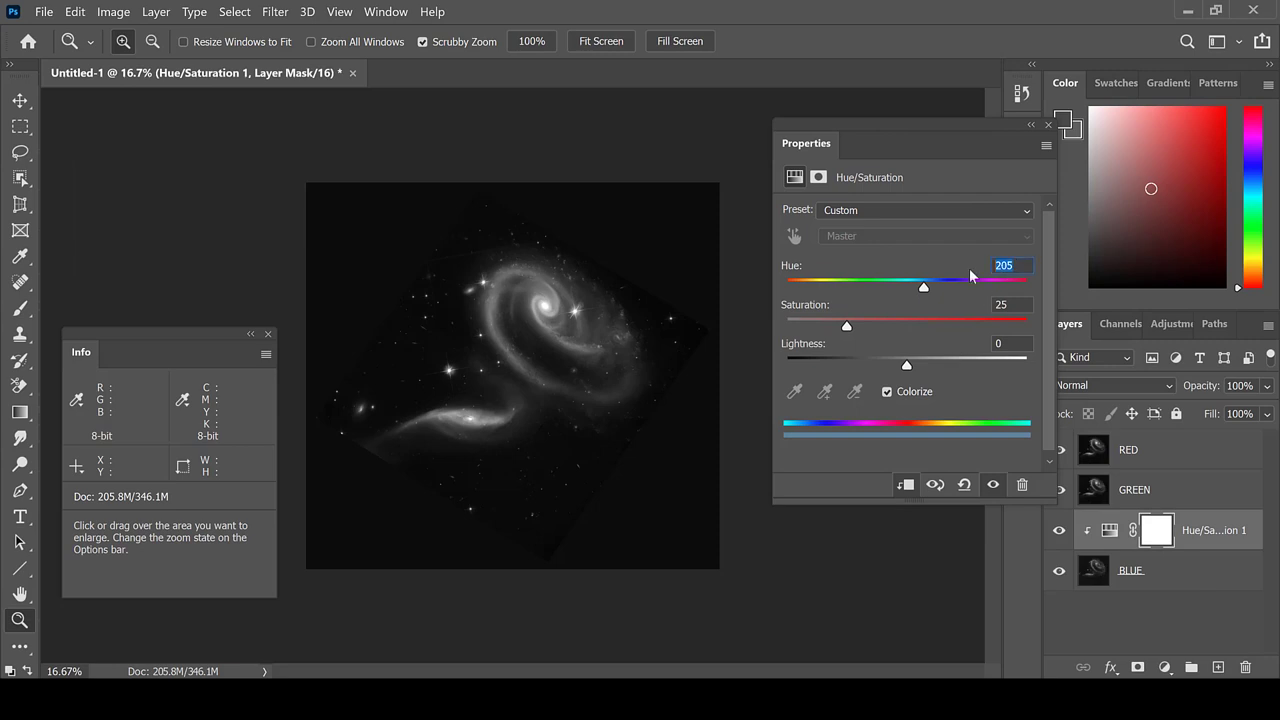
pyautogui.write('240')
pyautogui.press('Tab')
pyautogui.write('100')
pyautogui.press('Tab')
pyautogui.write('-50')
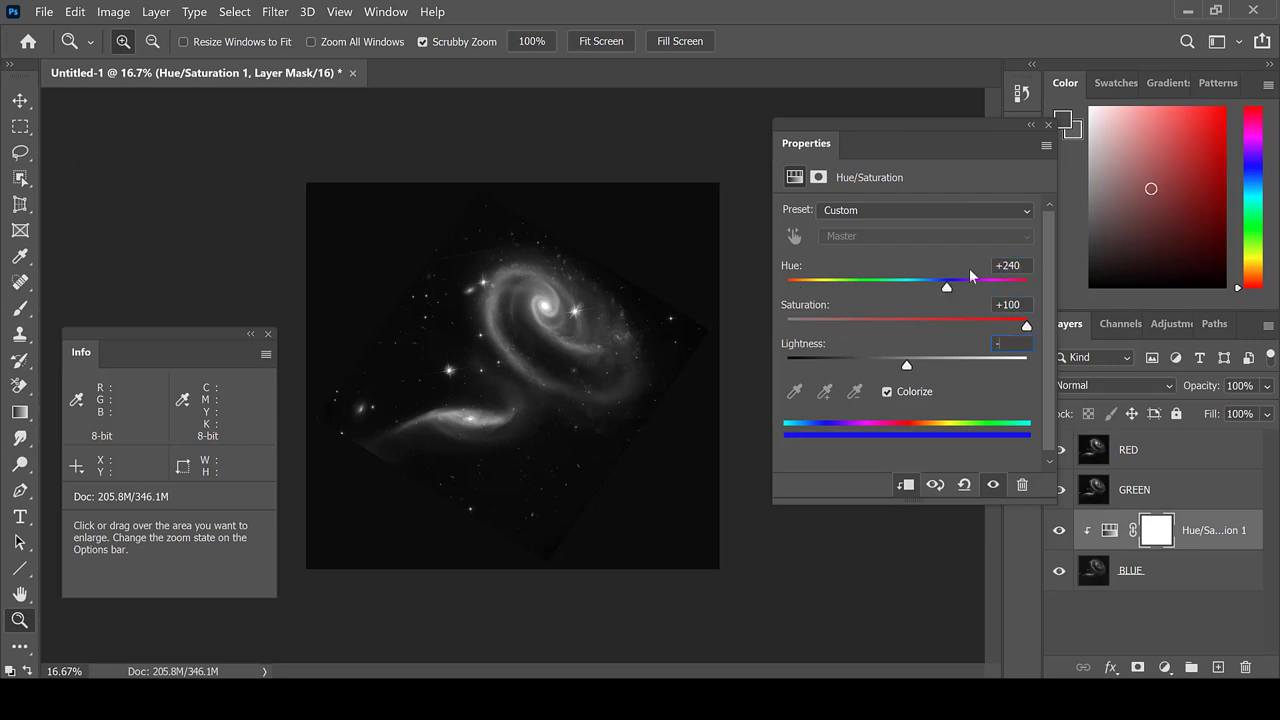
pyautogui.click(1049, 127)
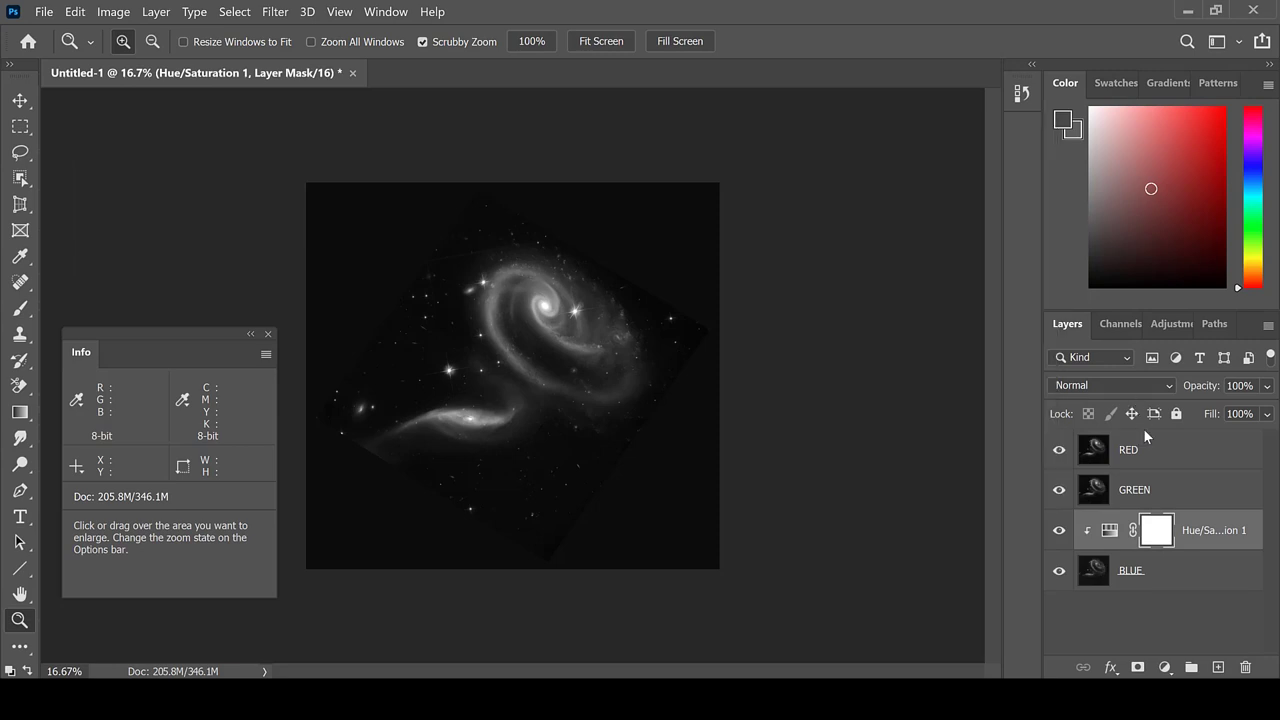
# Add a Hue/Saturation adjustment layer above the GREEN layer, clipped to it as a clipping mask
pyautogui.click(1150, 490)
pyautogui.click(156, 12)
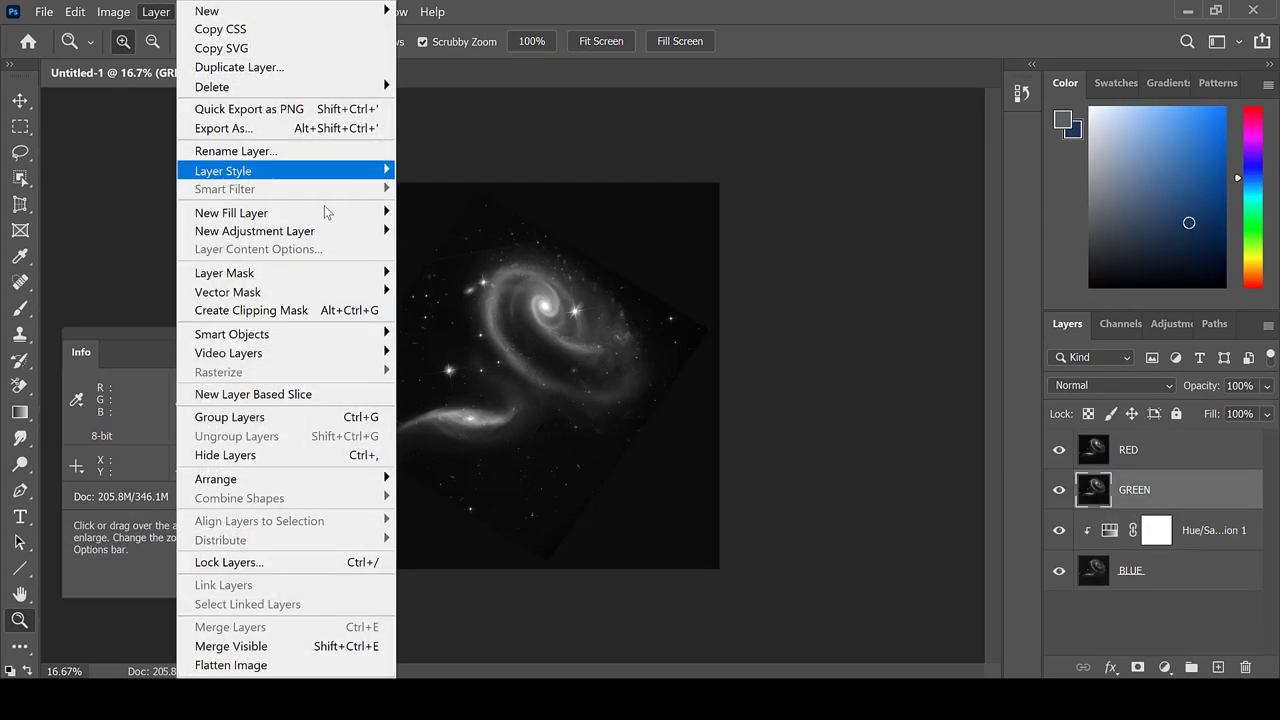
pyautogui.moveTo(330, 230)
pyautogui.click(476, 333)
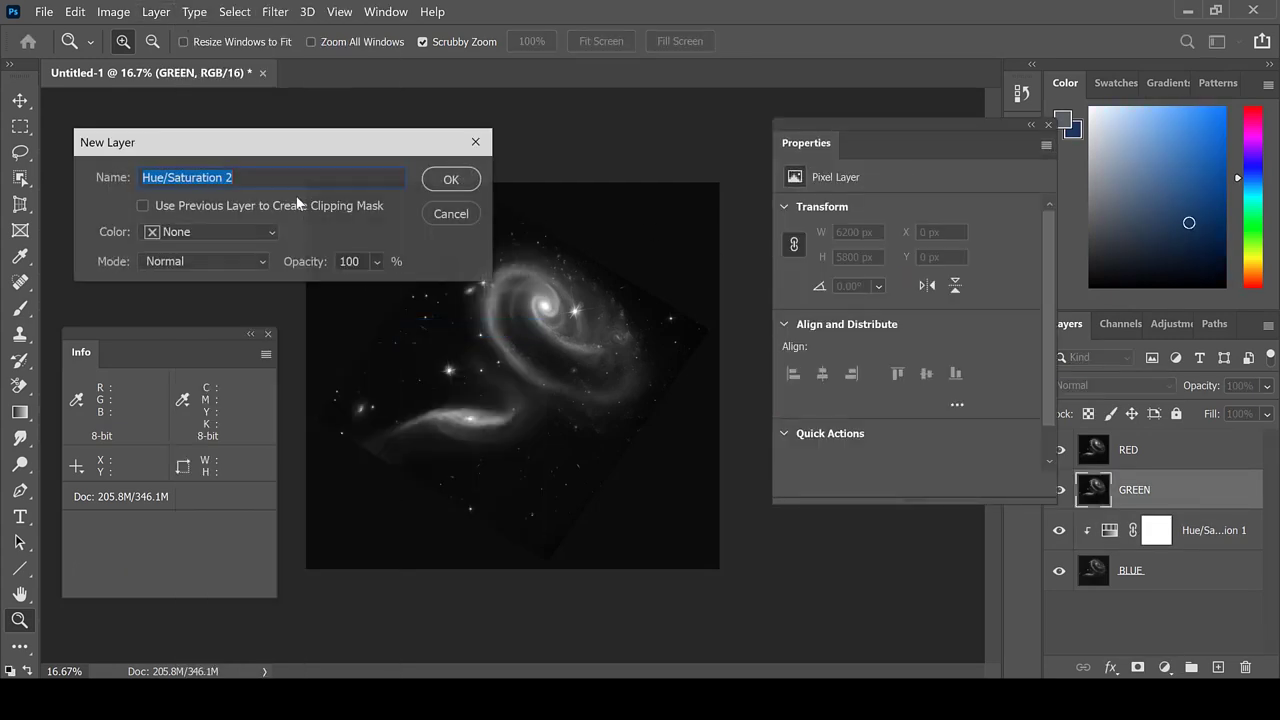
pyautogui.click(329, 206)
pyautogui.click(450, 177)
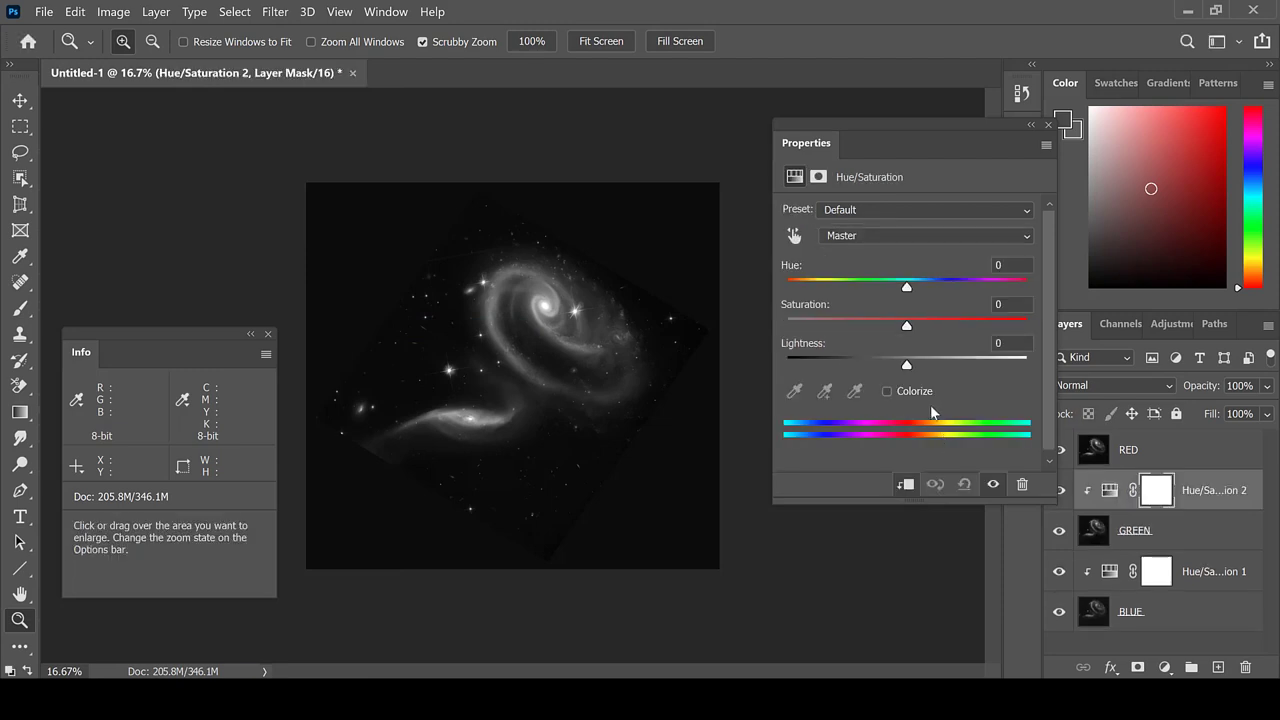
# Colorize the GREEN layer's Hue/Saturation adjustment with hue 120, saturation 100 and lightness -50
pyautogui.click(886, 391)
pyautogui.click(1010, 264)
pyautogui.write('120100')
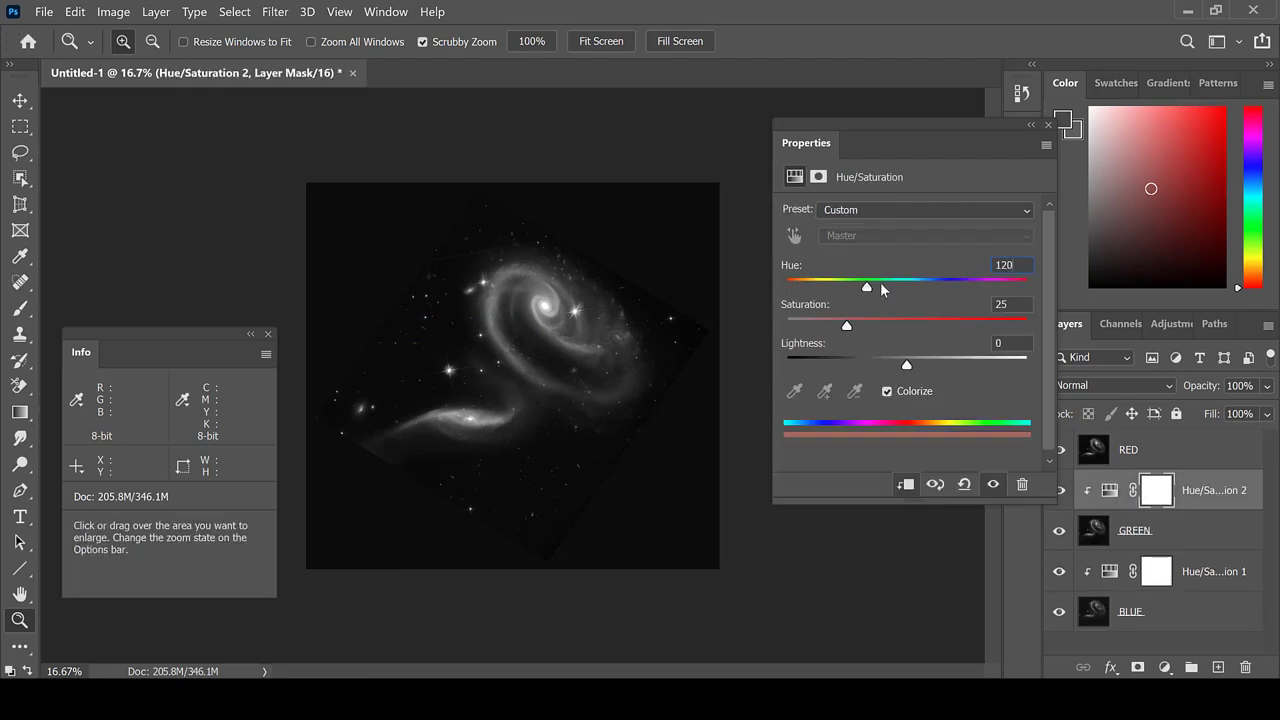
pyautogui.press('Tab')
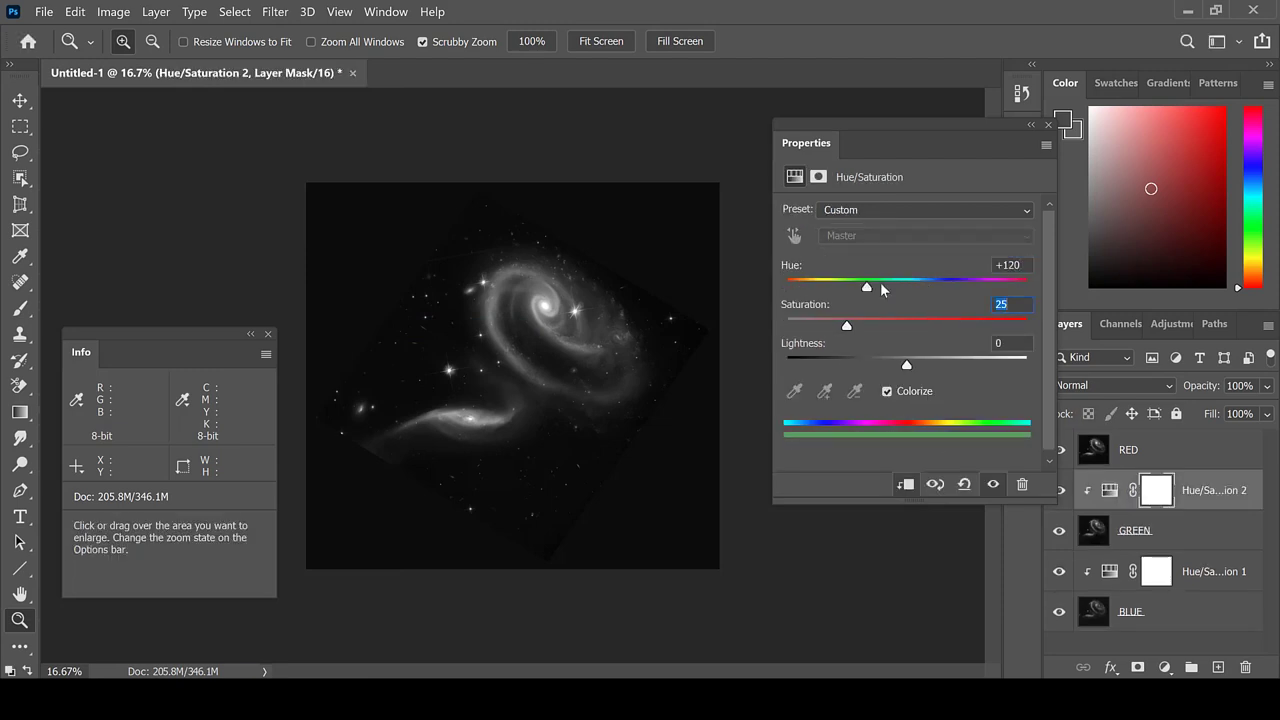
pyautogui.write('100')
pyautogui.press('Tab')
pyautogui.write('-50')
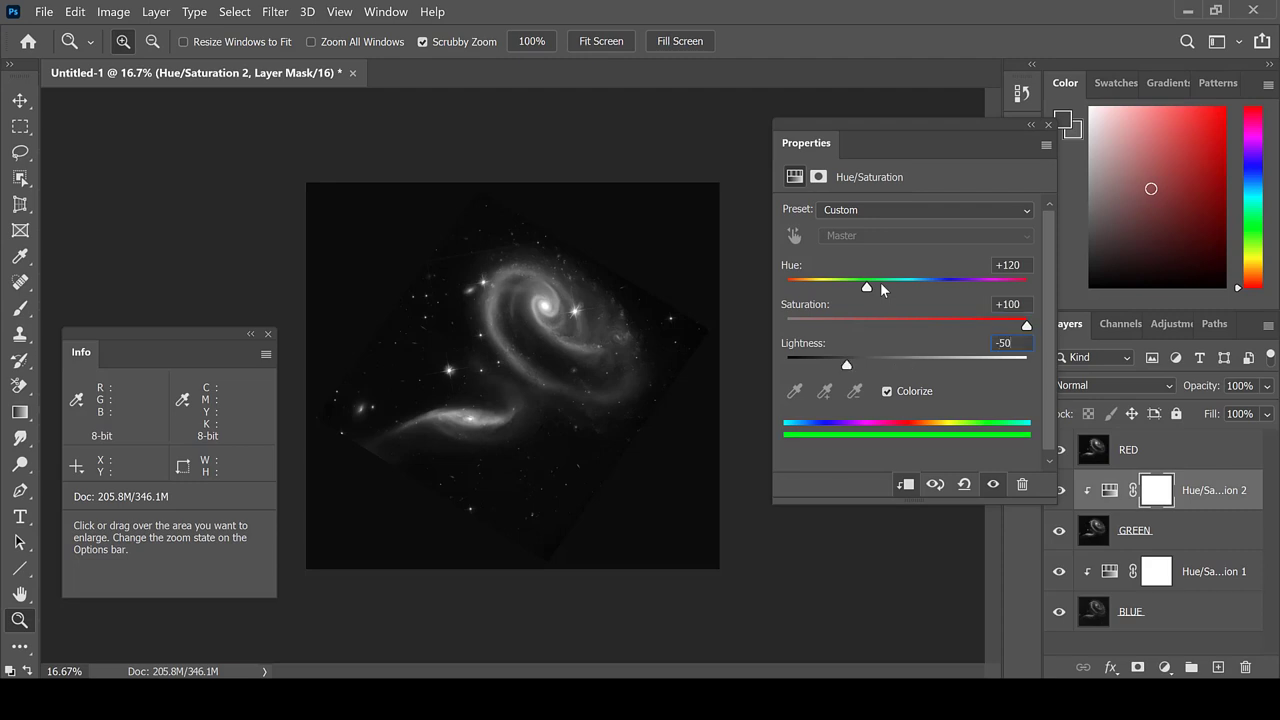
pyautogui.click(1049, 127)
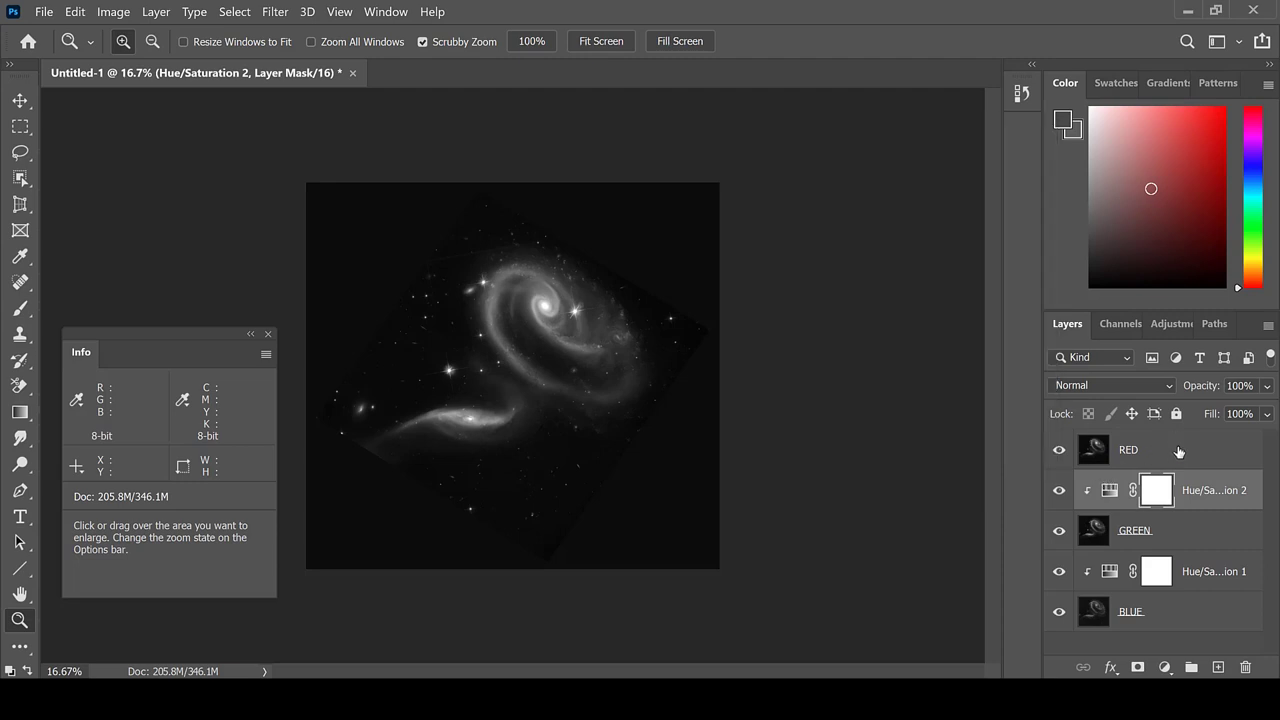
# Add a Hue/Saturation adjustment layer above the RED layer, clipped to it as a clipping mask
pyautogui.click(1179, 452)
pyautogui.click(155, 11)
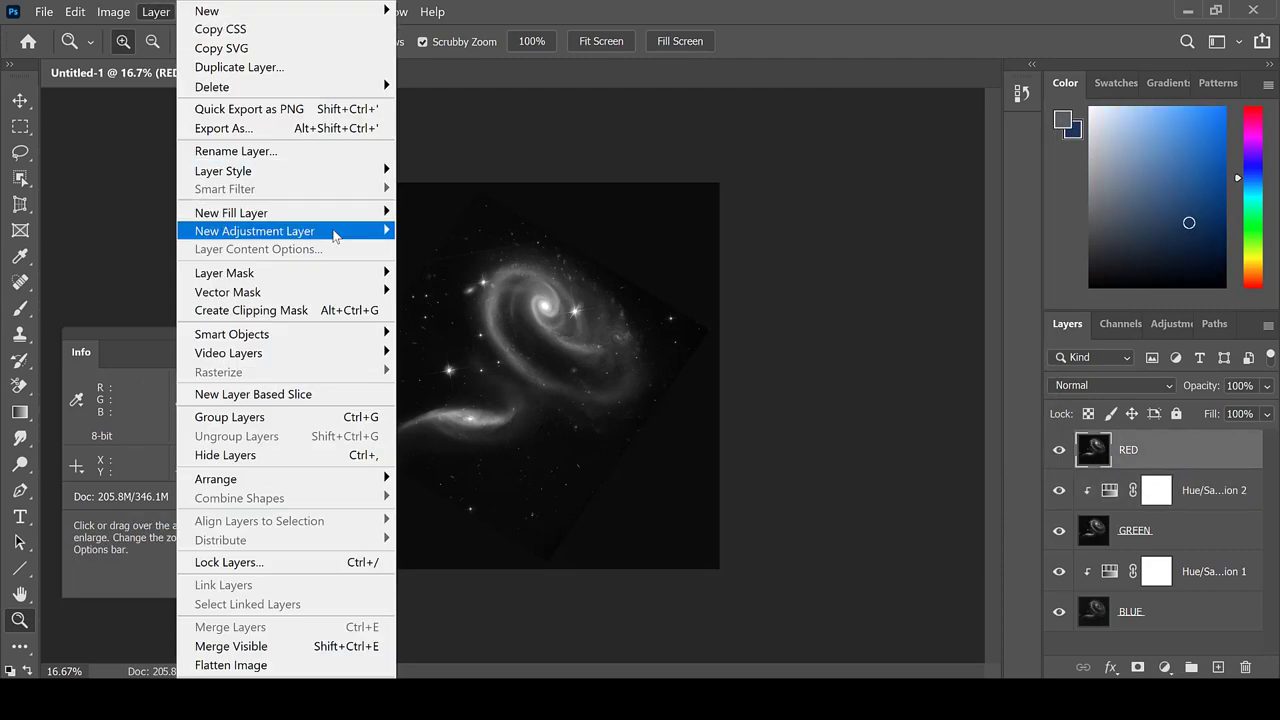
pyautogui.moveTo(333, 235)
pyautogui.click(440, 329)
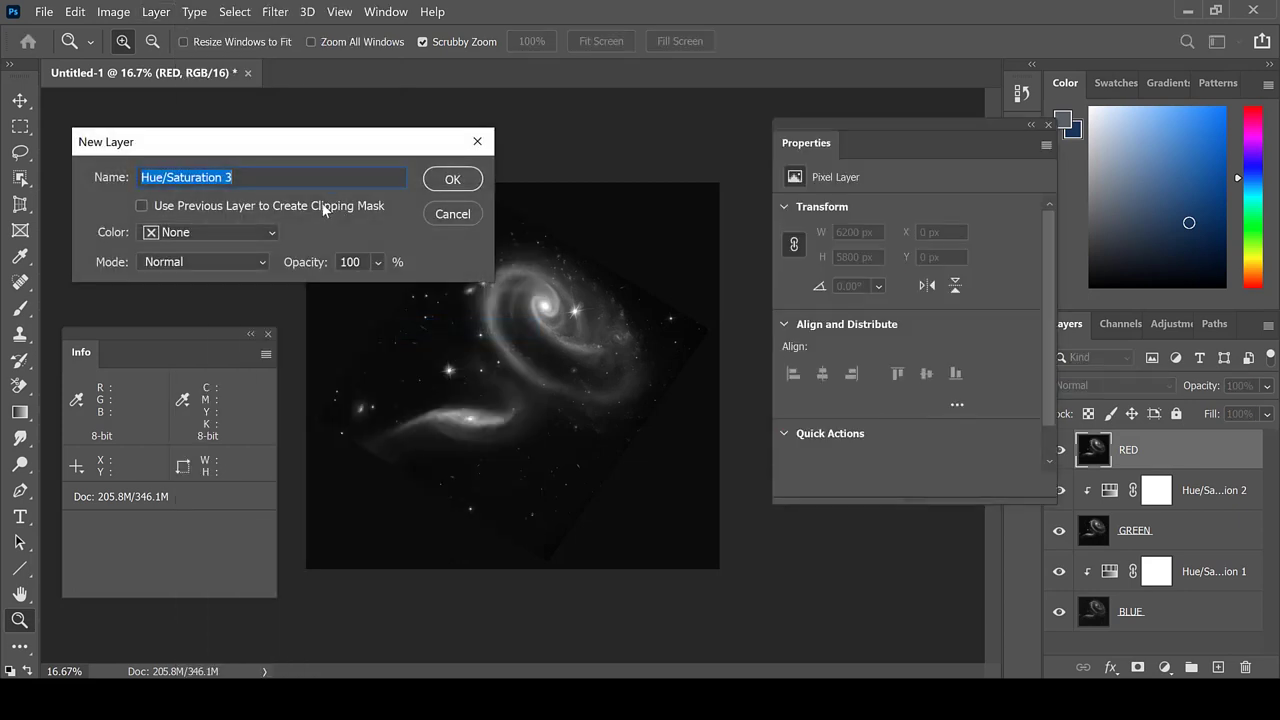
pyautogui.click(321, 205)
pyautogui.click(453, 179)
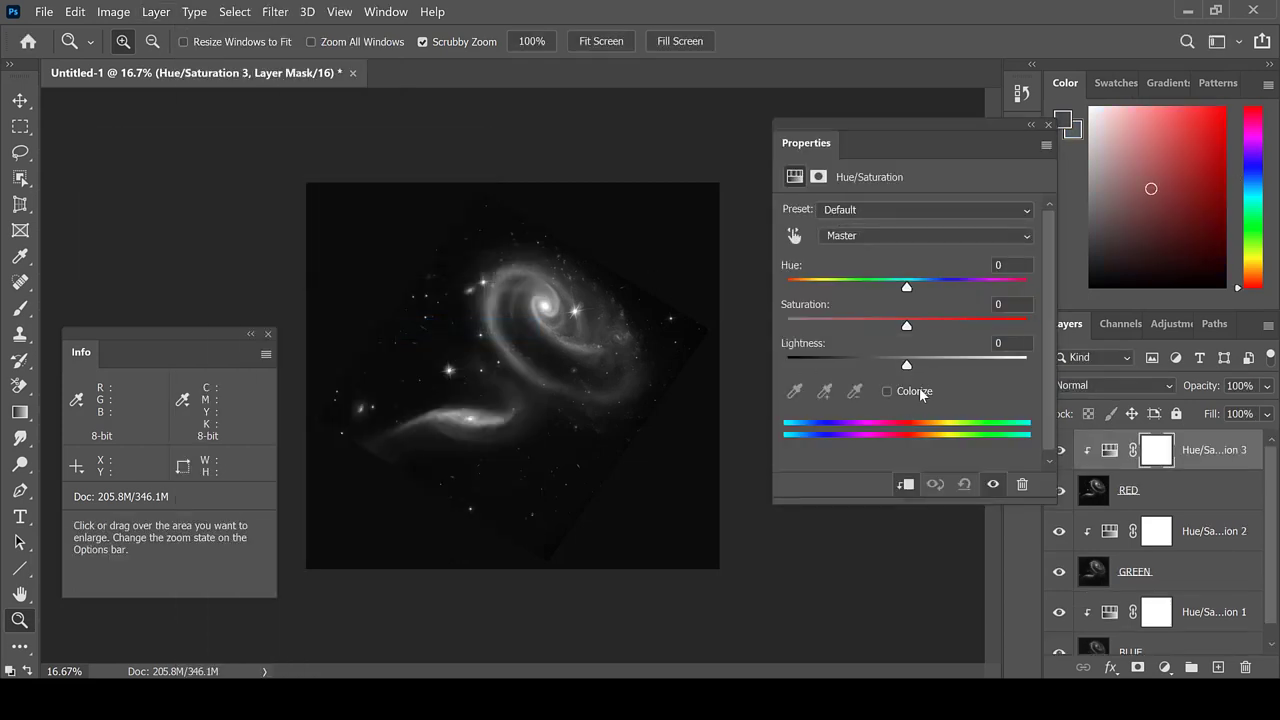
# Colorize the RED layer's Hue/Saturation adjustment with hue 0, saturation 100 and lightness -50
pyautogui.click(887, 391)
pyautogui.click(924, 285)
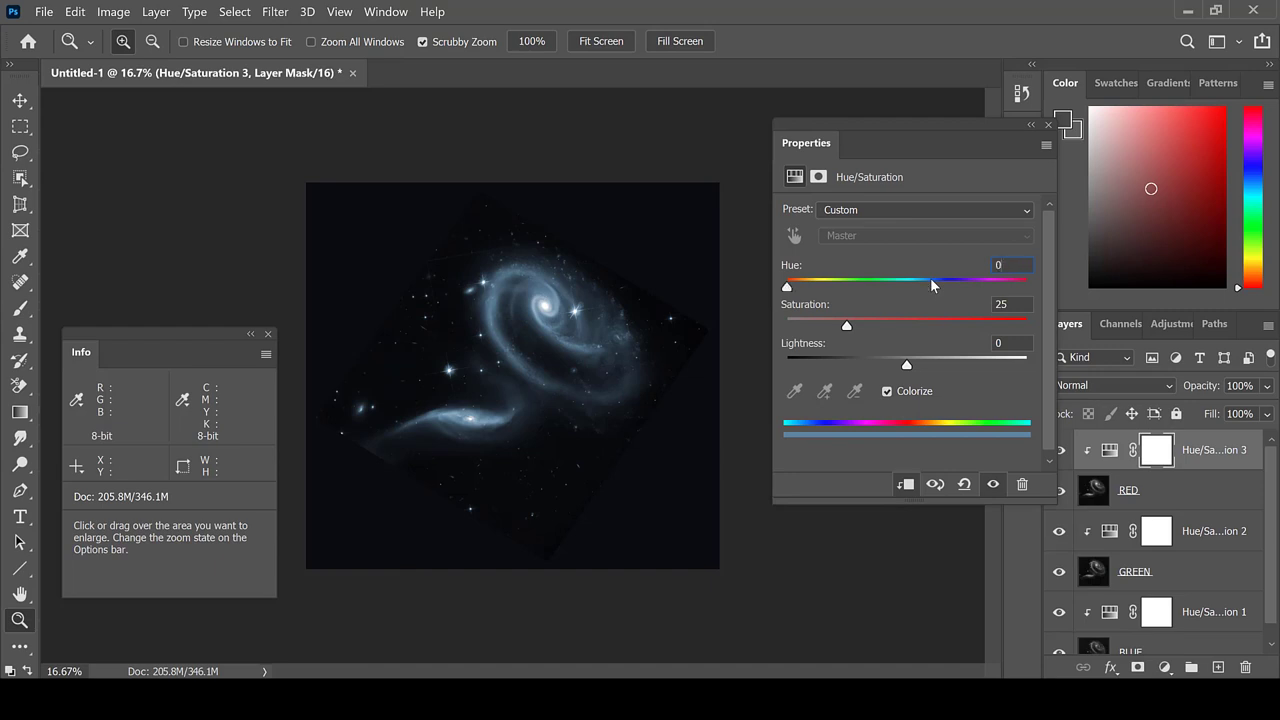
pyautogui.press('Tab')
pyautogui.write('100')
pyautogui.press('Tab')
pyautogui.write('-50')
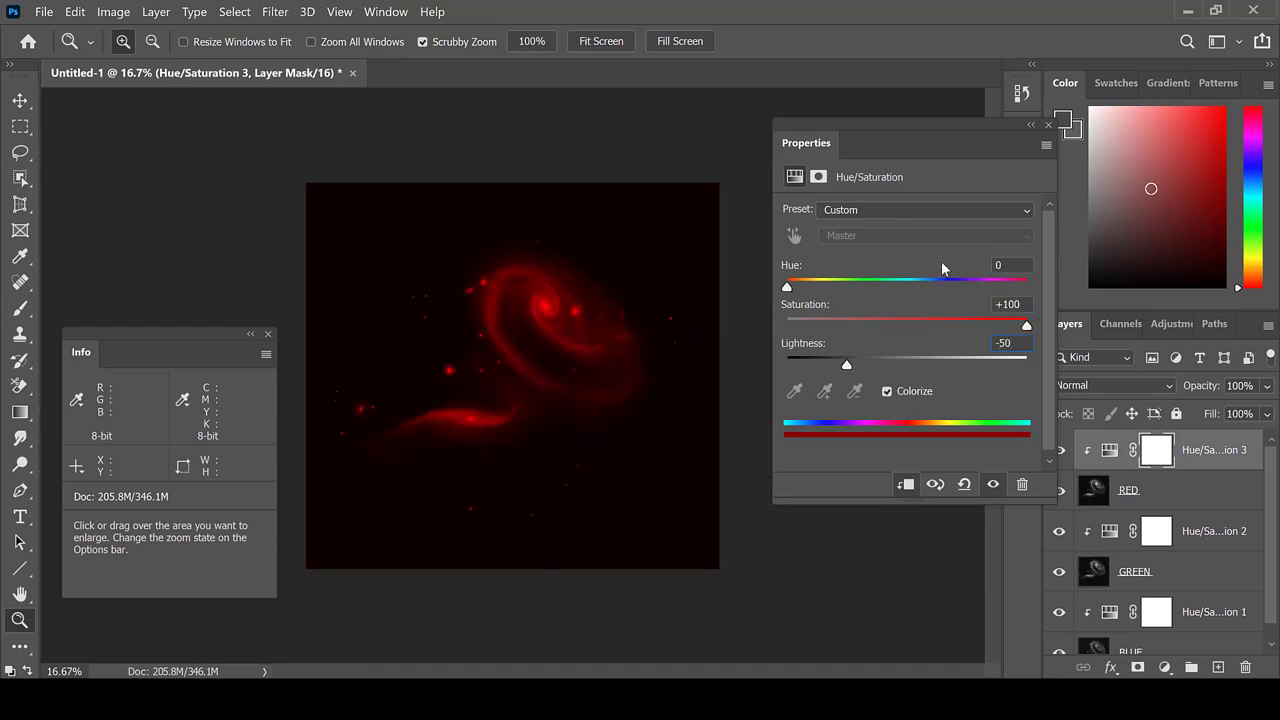
pyautogui.click(1048, 125)
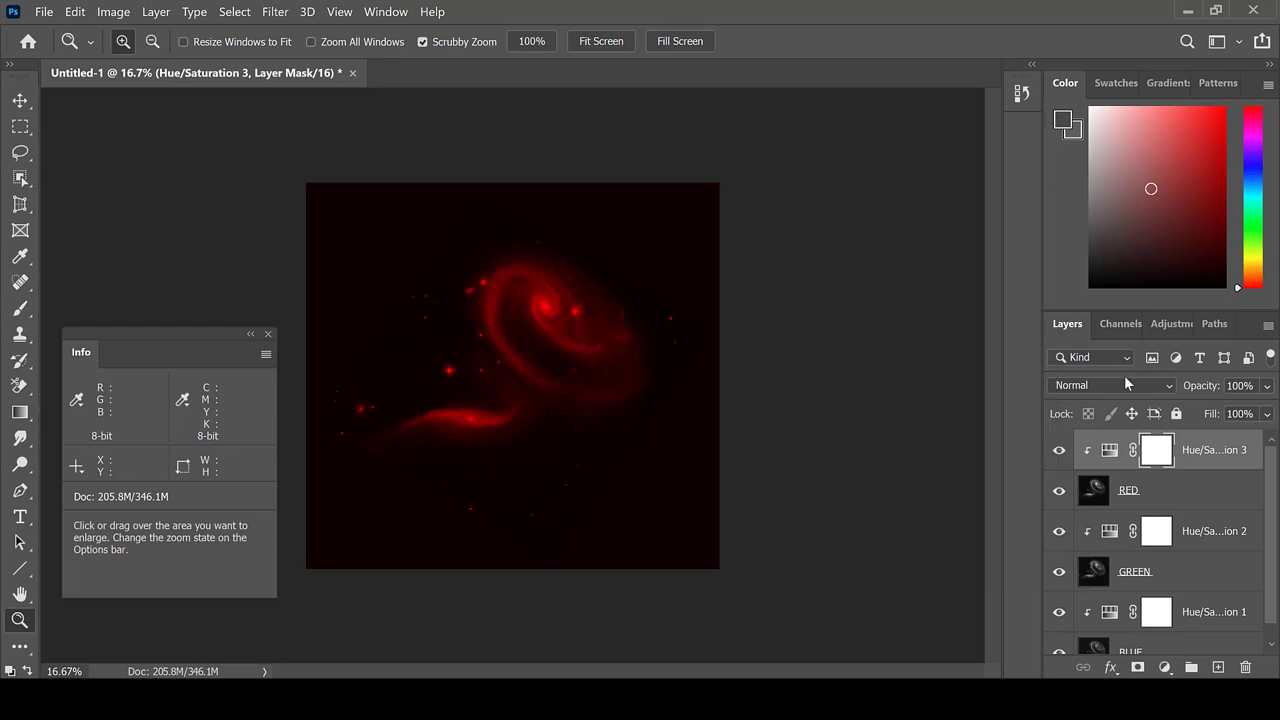
# Set the blend mode of the RED and GREEN layers to Lighten
pyautogui.click(1180, 494)
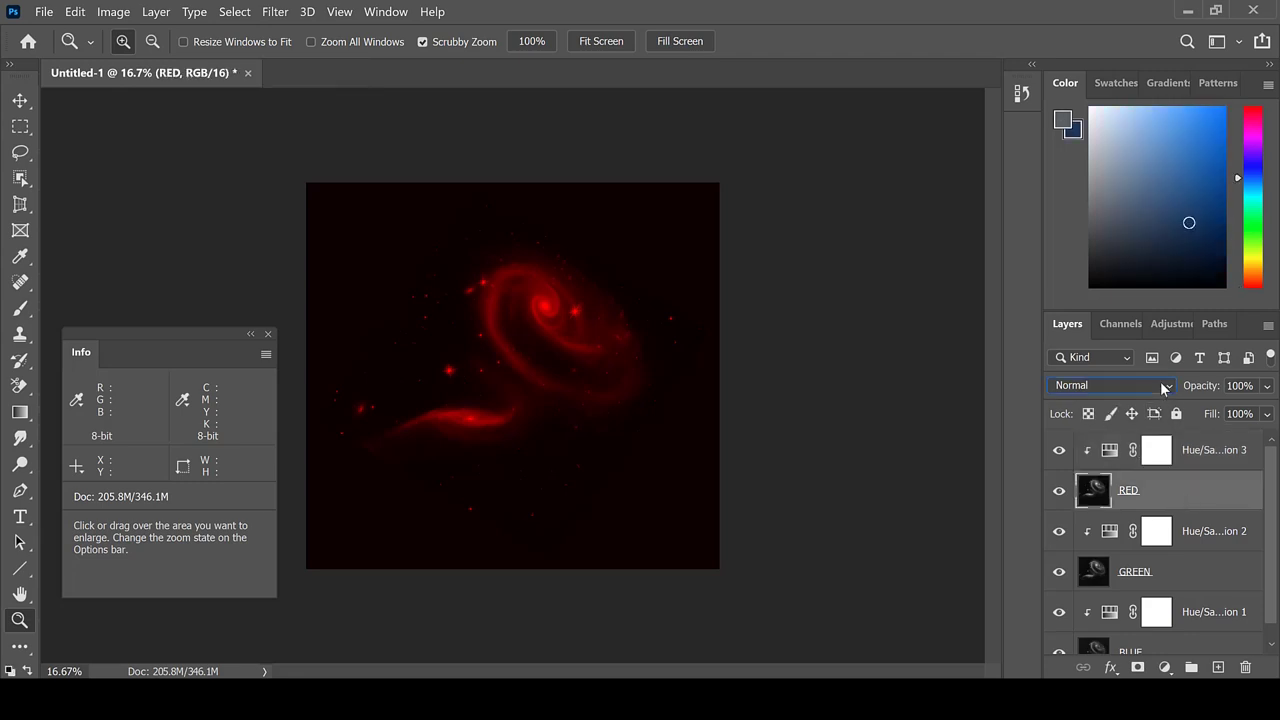
pyautogui.click(1160, 385)
pyautogui.click(1100, 323)
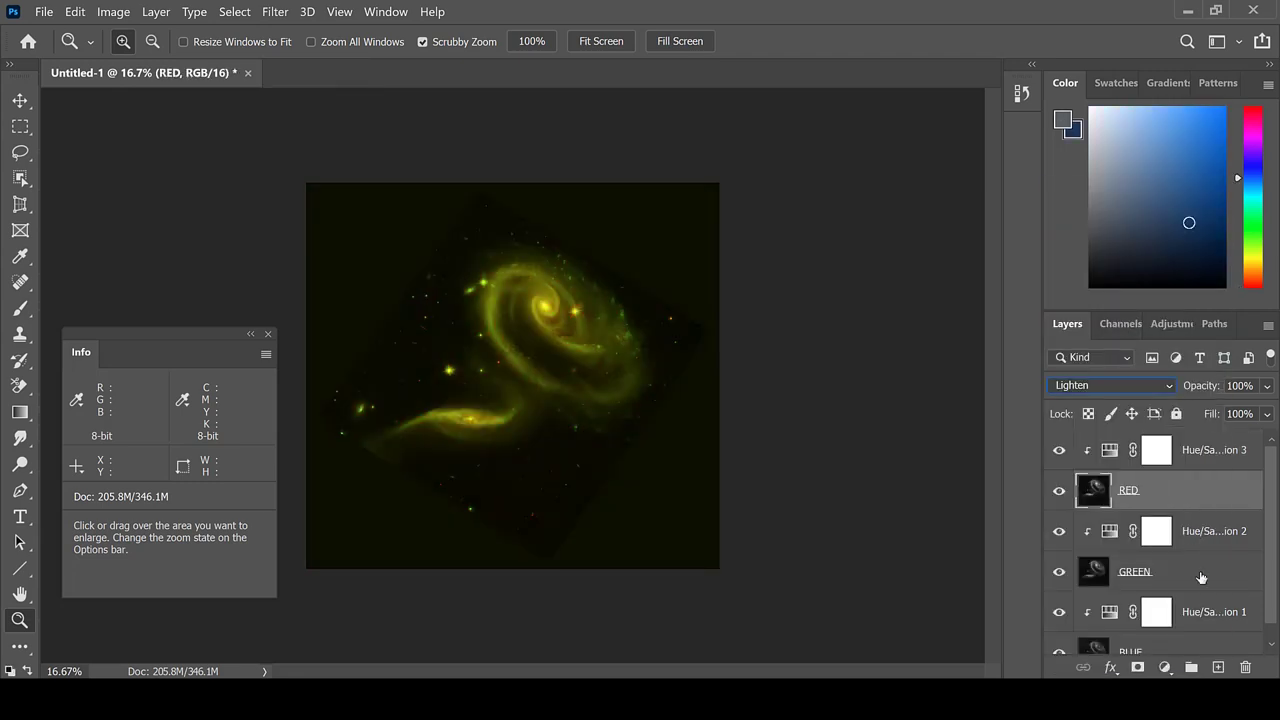
pyautogui.click(1201, 577)
pyautogui.click(1130, 388)
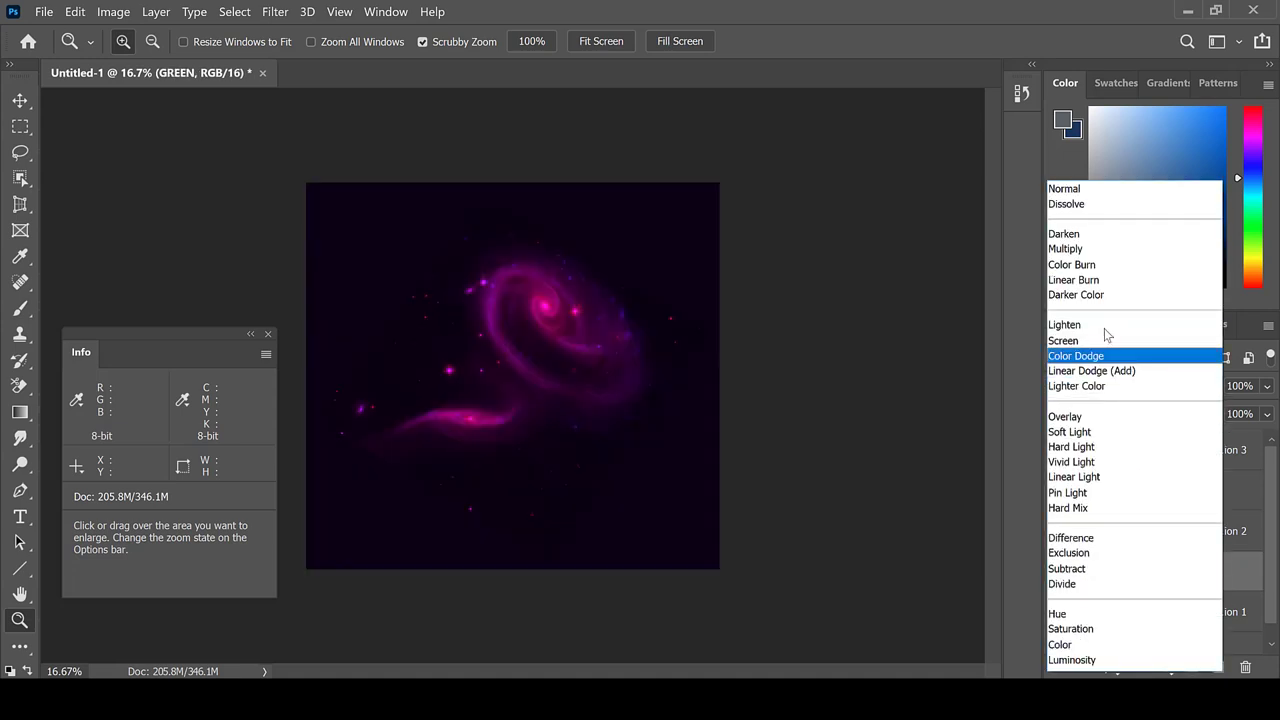
pyautogui.click(1102, 324)
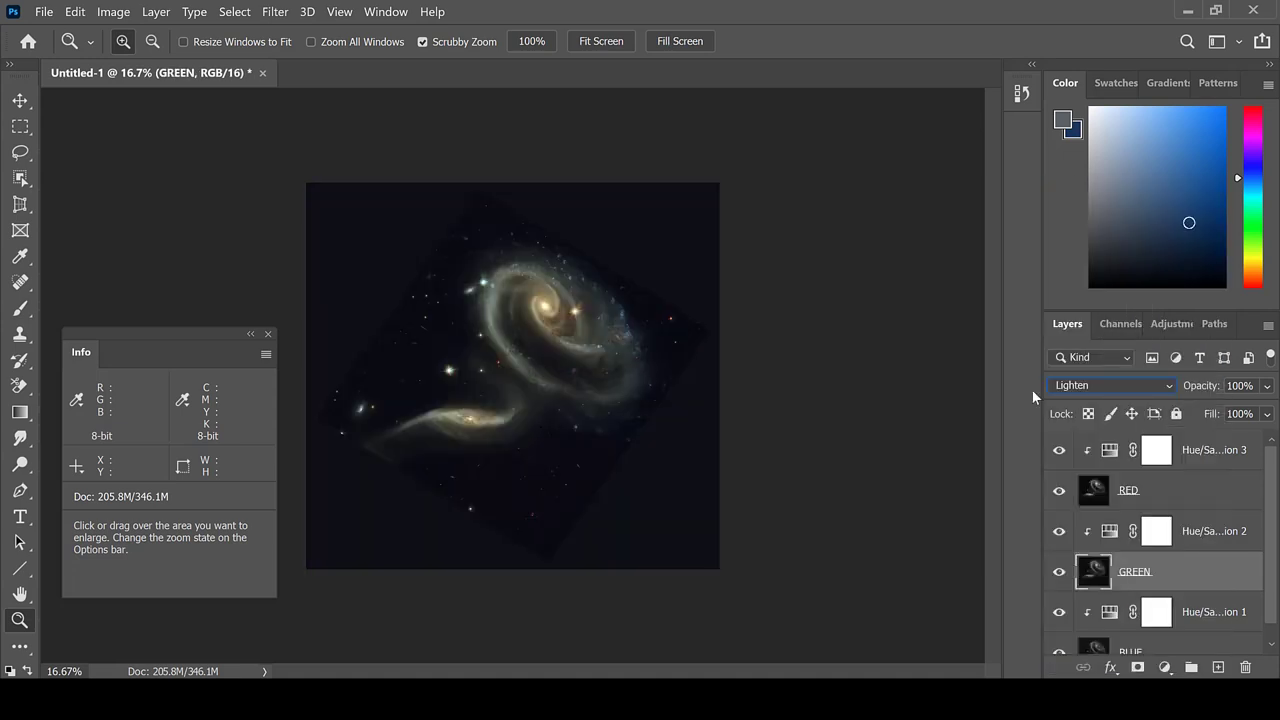
# Flatten all color and adjustment layers into a single background, and duplicate it as a new layer
pyautogui.click(1120, 465)
pyautogui.scroll(-1, 1148, 600)
pyautogui.keyDown('shift'); pyautogui.click(1166, 647); pyautogui.keyUp('shift')
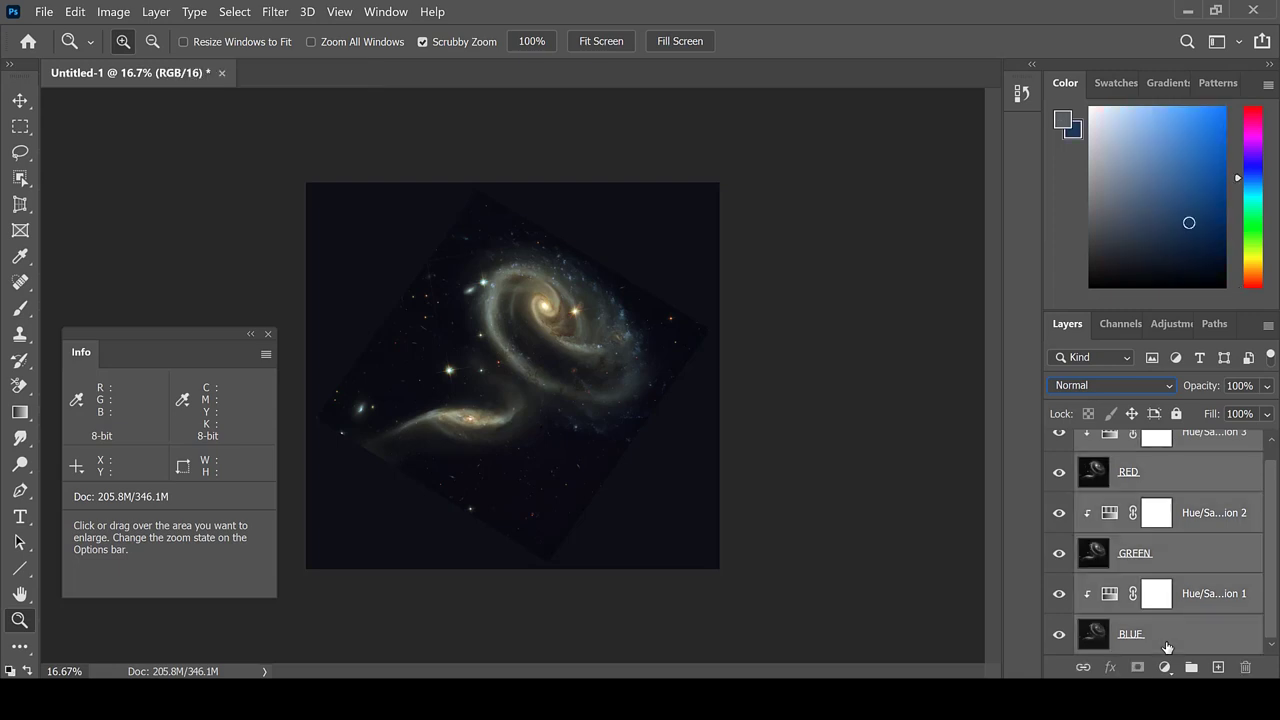
pyautogui.rightClick(1166, 647)
pyautogui.click(1124, 631)
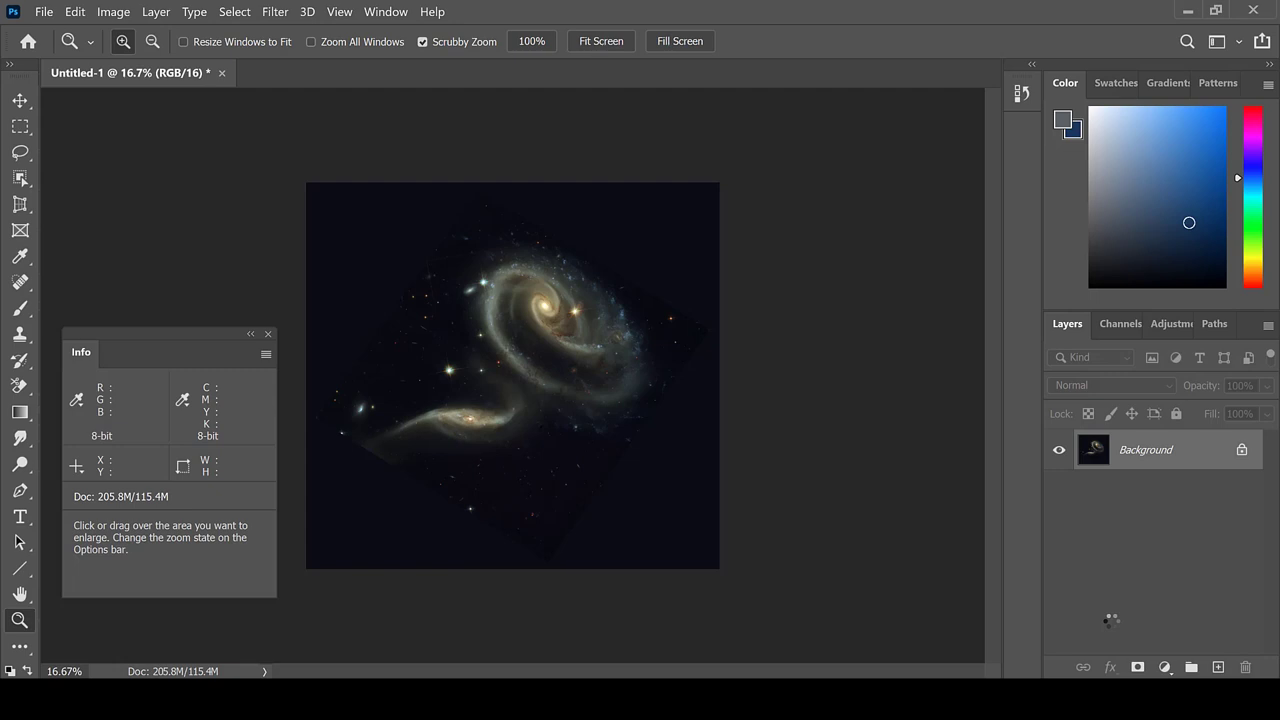
pyautogui.hotkey('ctrl', 'j')
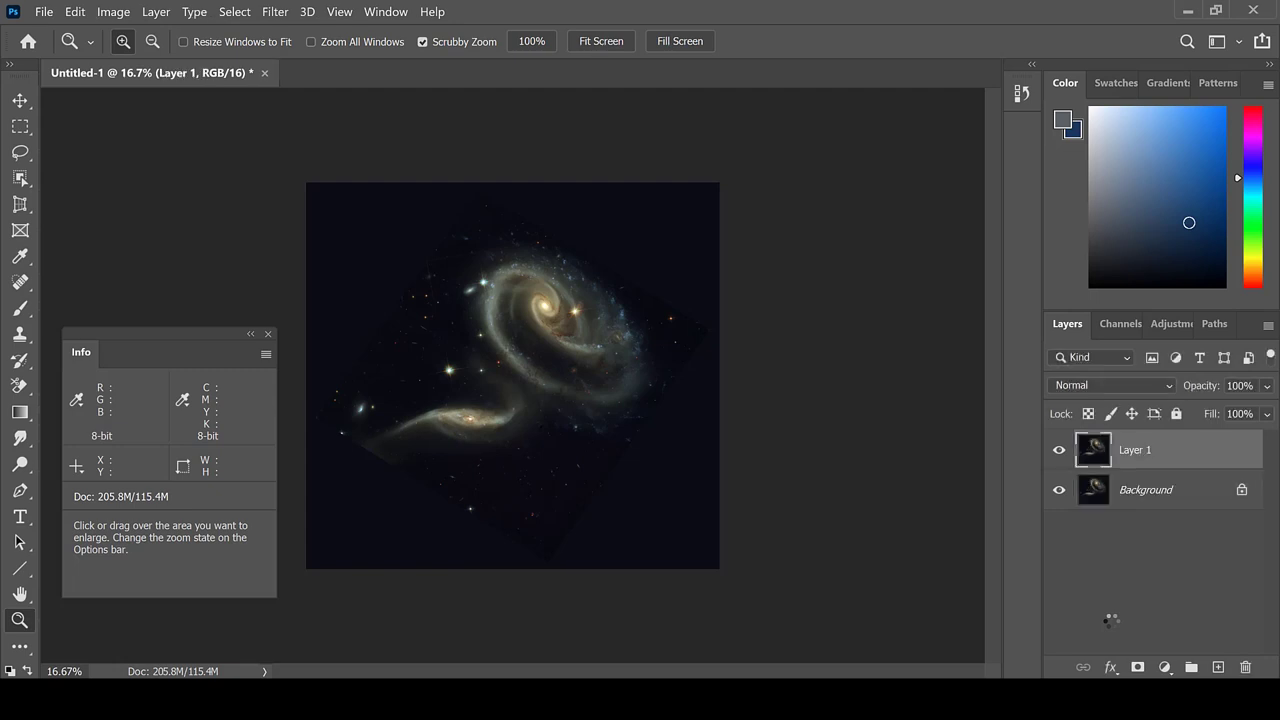
# Perspective-crop the image to the four corners of the tilted galaxy mosaic, cutting away the empty surrounding border
pyautogui.hotkey('shift', 'c')
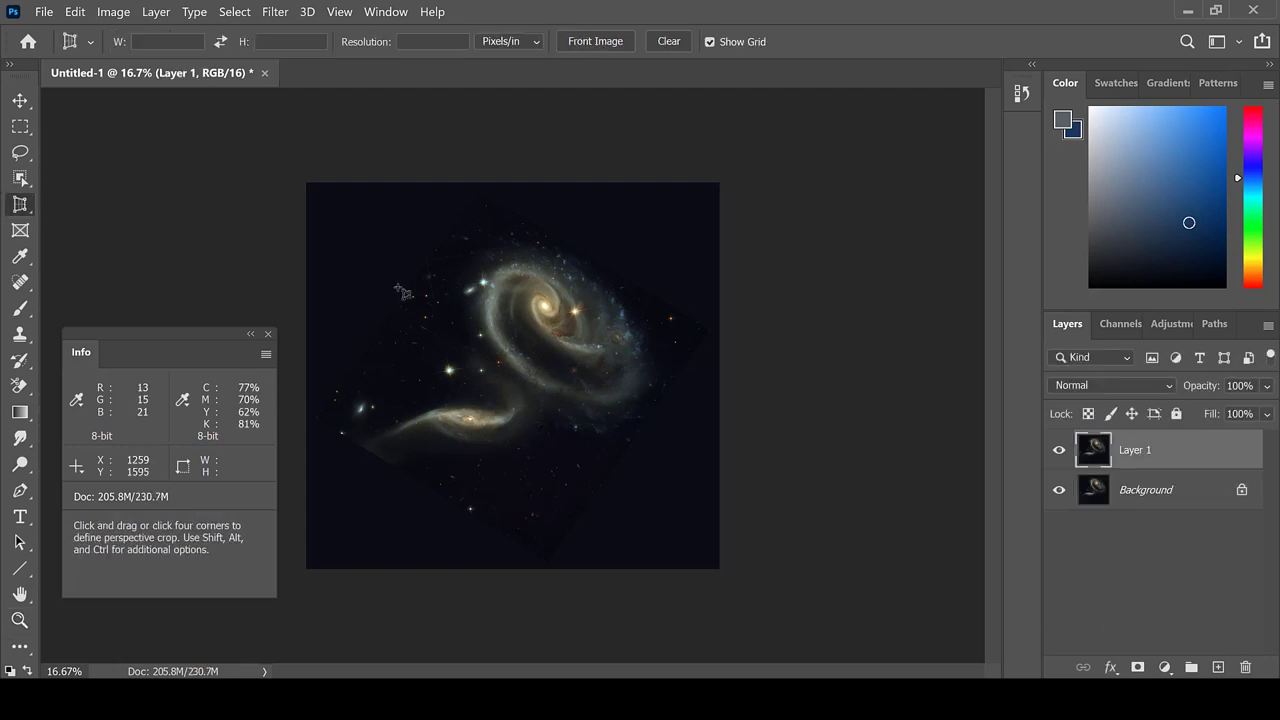
pyautogui.moveTo(493, 252); pyautogui.dragTo(585, 374)
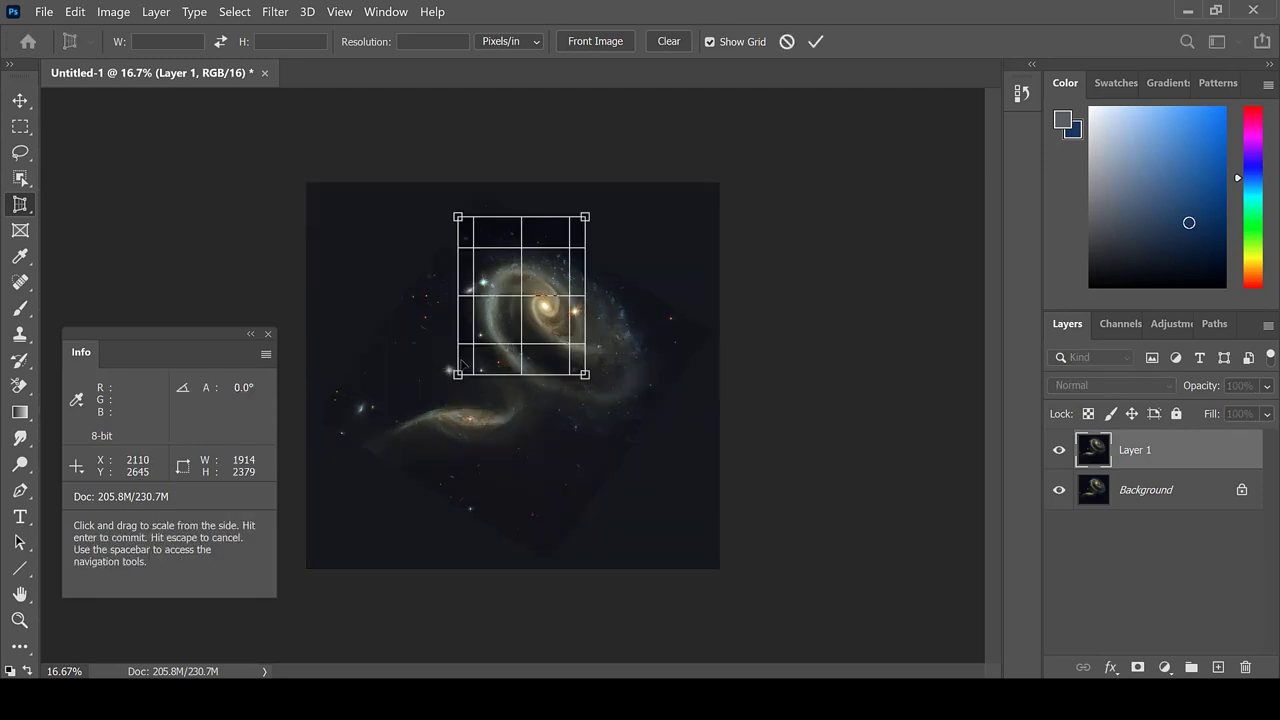
pyautogui.moveTo(418, 397); pyautogui.dragTo(320, 421)
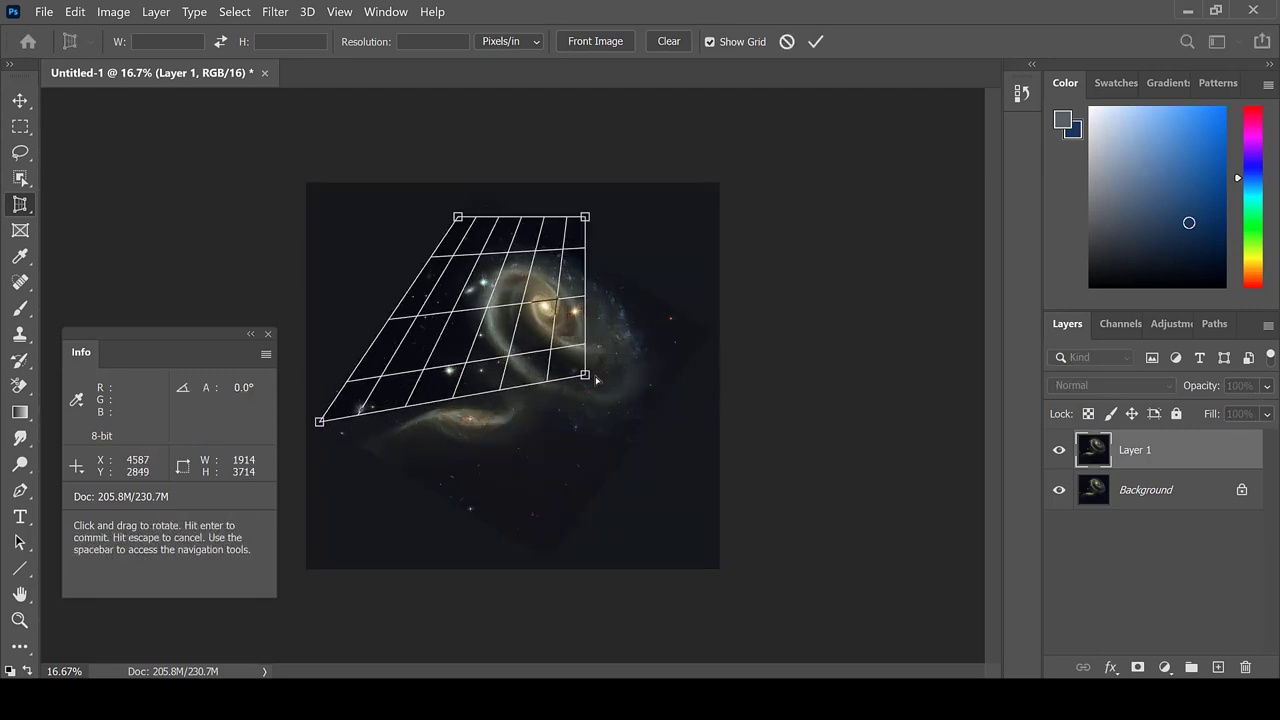
pyautogui.moveTo(585, 412); pyautogui.dragTo(543, 558)
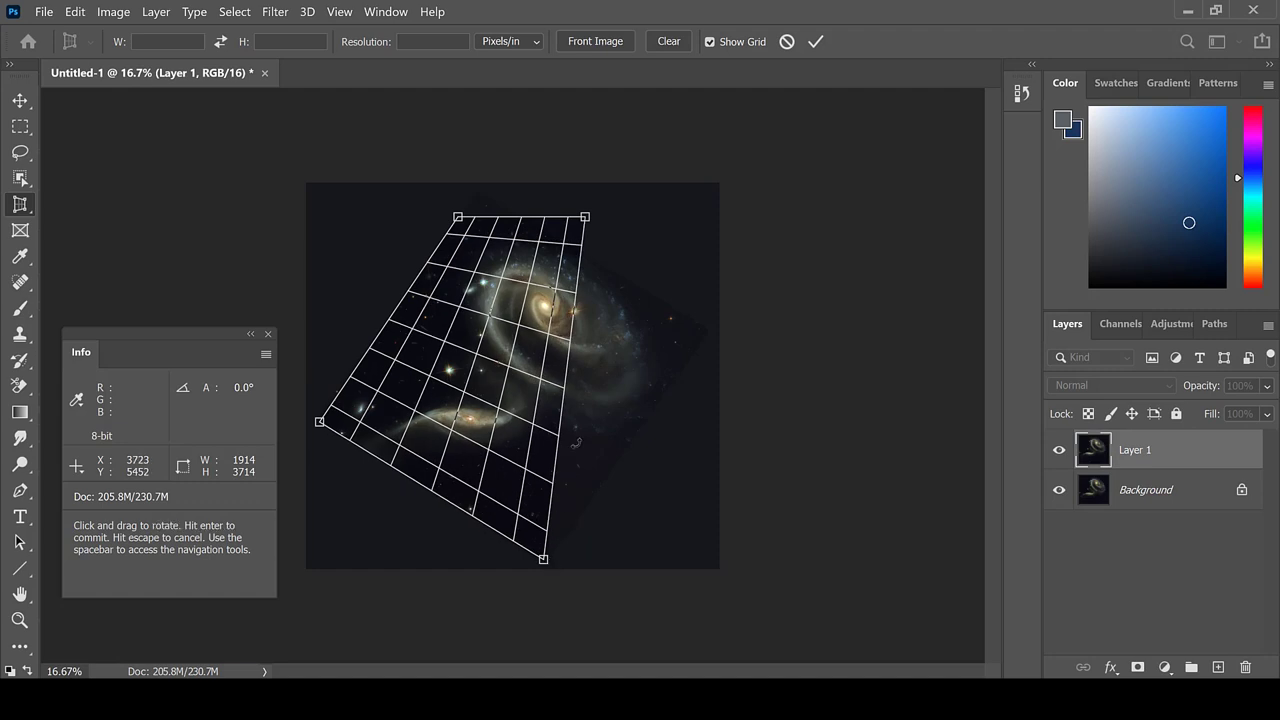
pyautogui.moveTo(579, 203); pyautogui.dragTo(704, 315)
pyautogui.moveTo(454, 224); pyautogui.dragTo(478, 183)
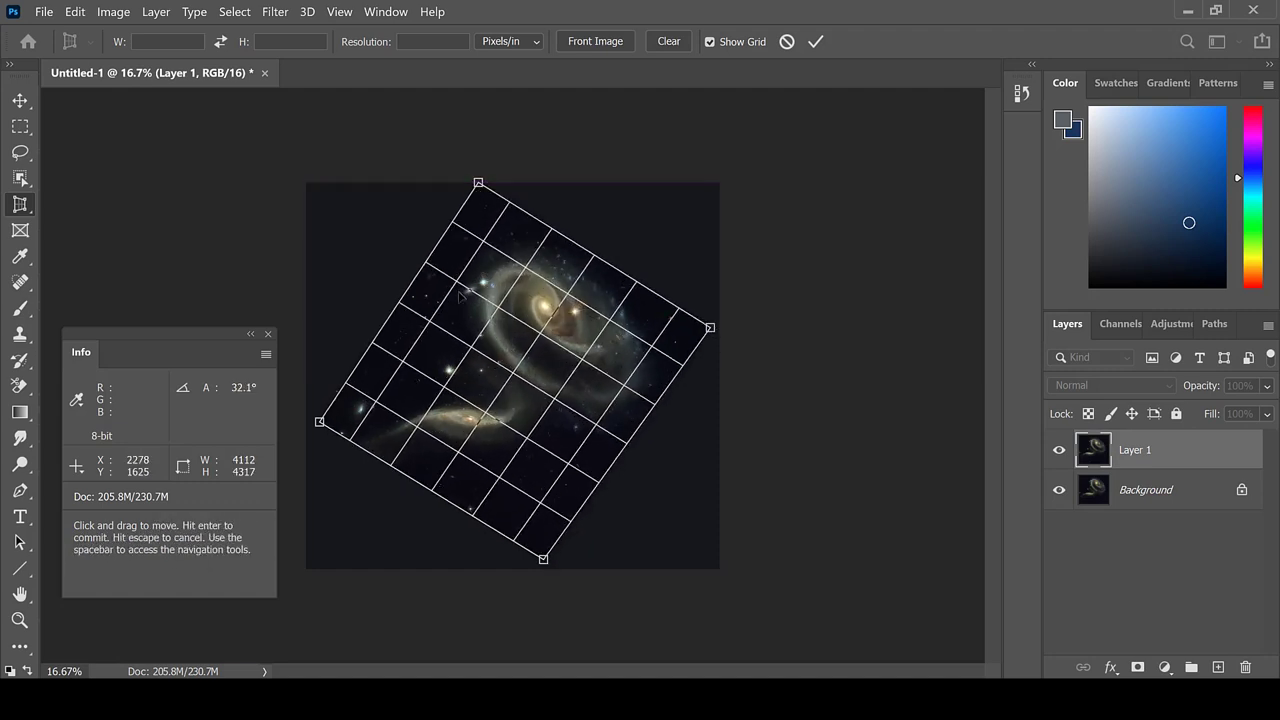
pyautogui.rightClick(461, 297)
pyautogui.click(488, 303)
pyautogui.press('z')
pyautogui.click(797, 317)
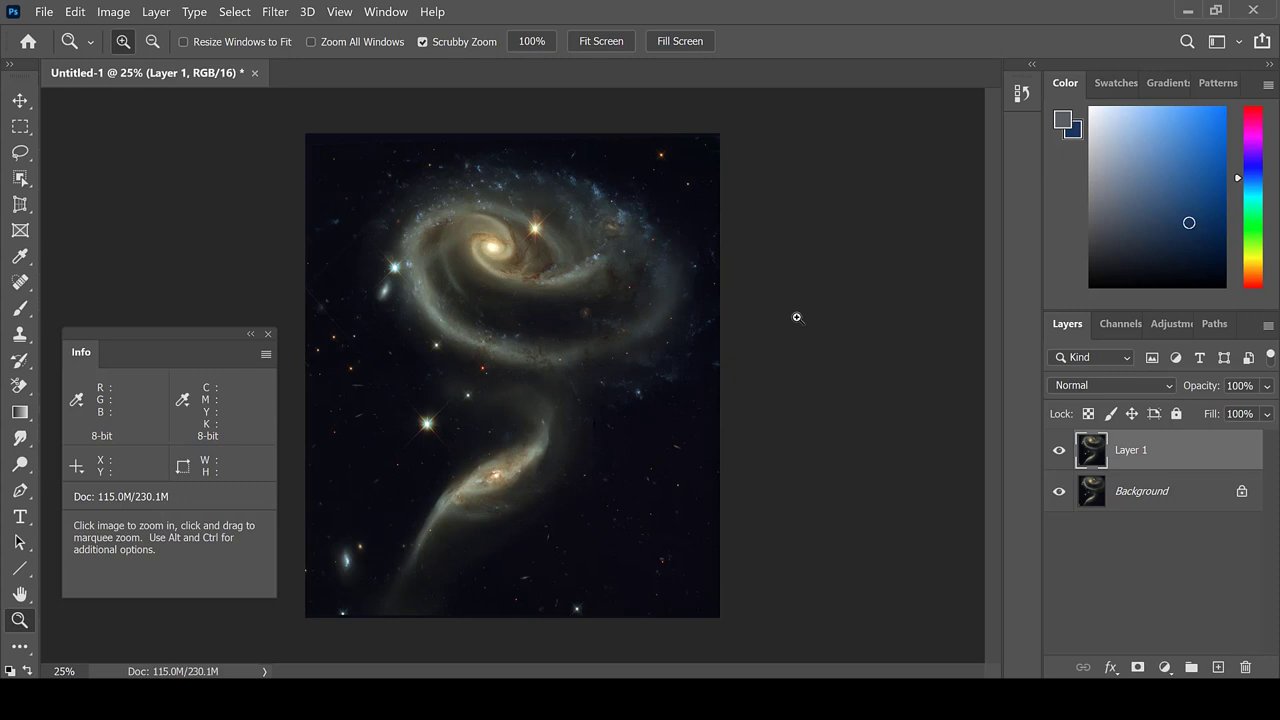
# Duplicate Layer 1 and add a Selective Color adjustment layer above the copy, with default layer options
pyautogui.hotkey('ctrl', 'j')
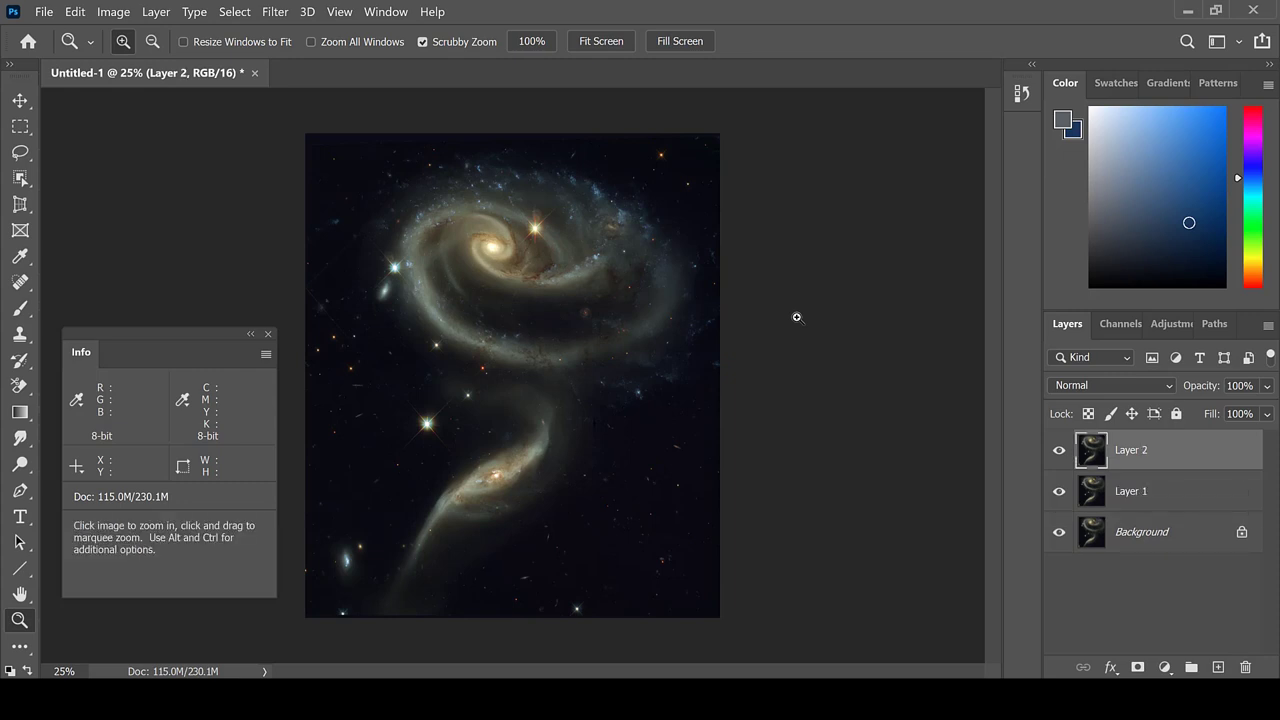
pyautogui.click(155, 12)
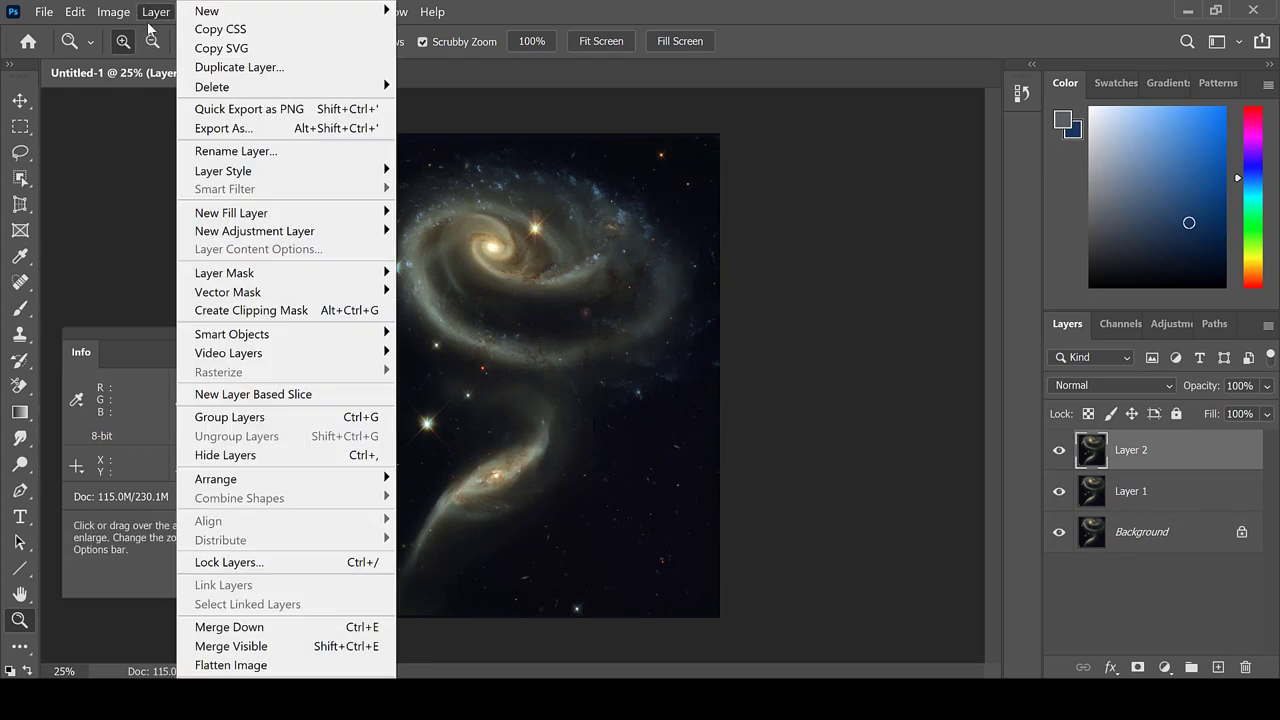
pyautogui.moveTo(300, 231)
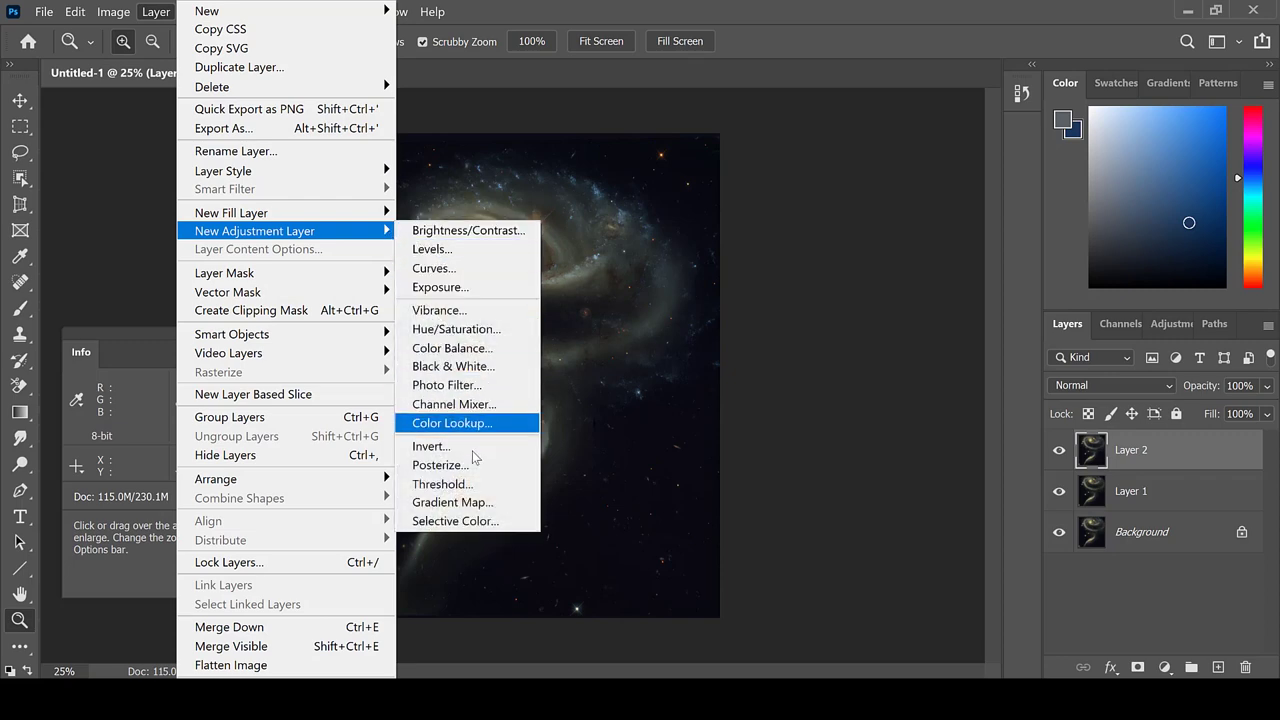
pyautogui.click(484, 524)
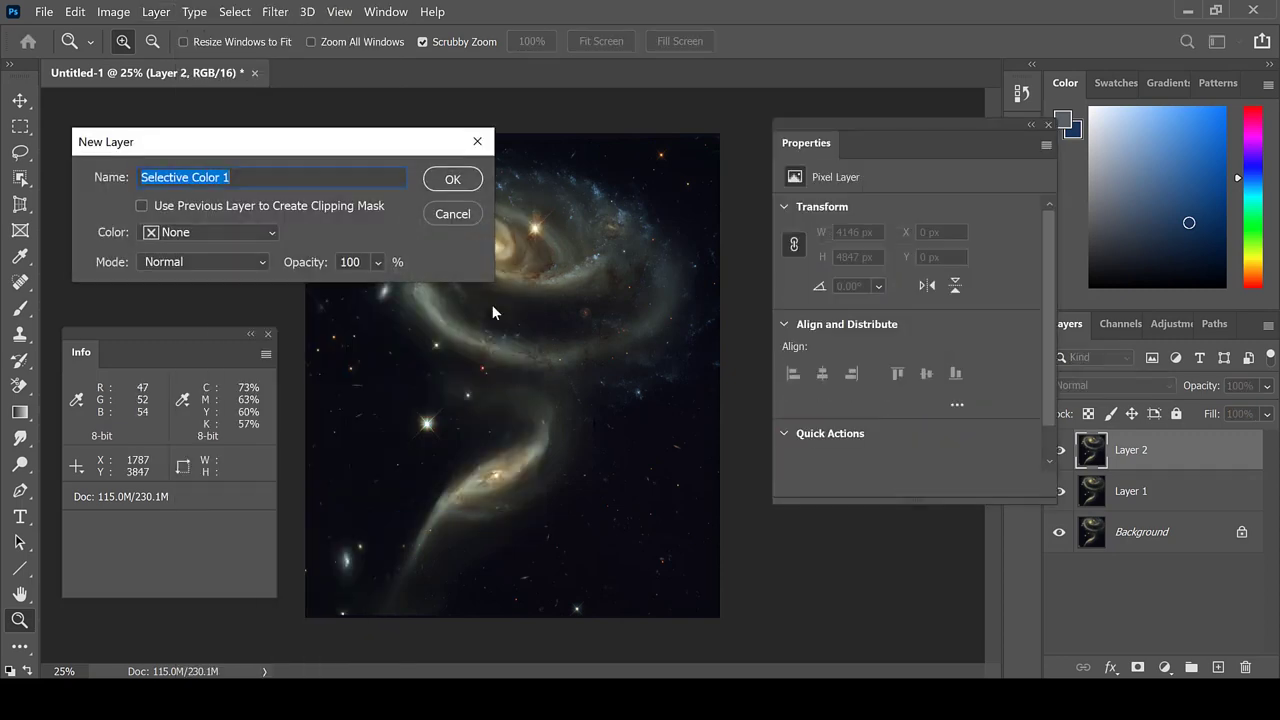
pyautogui.click(453, 179)
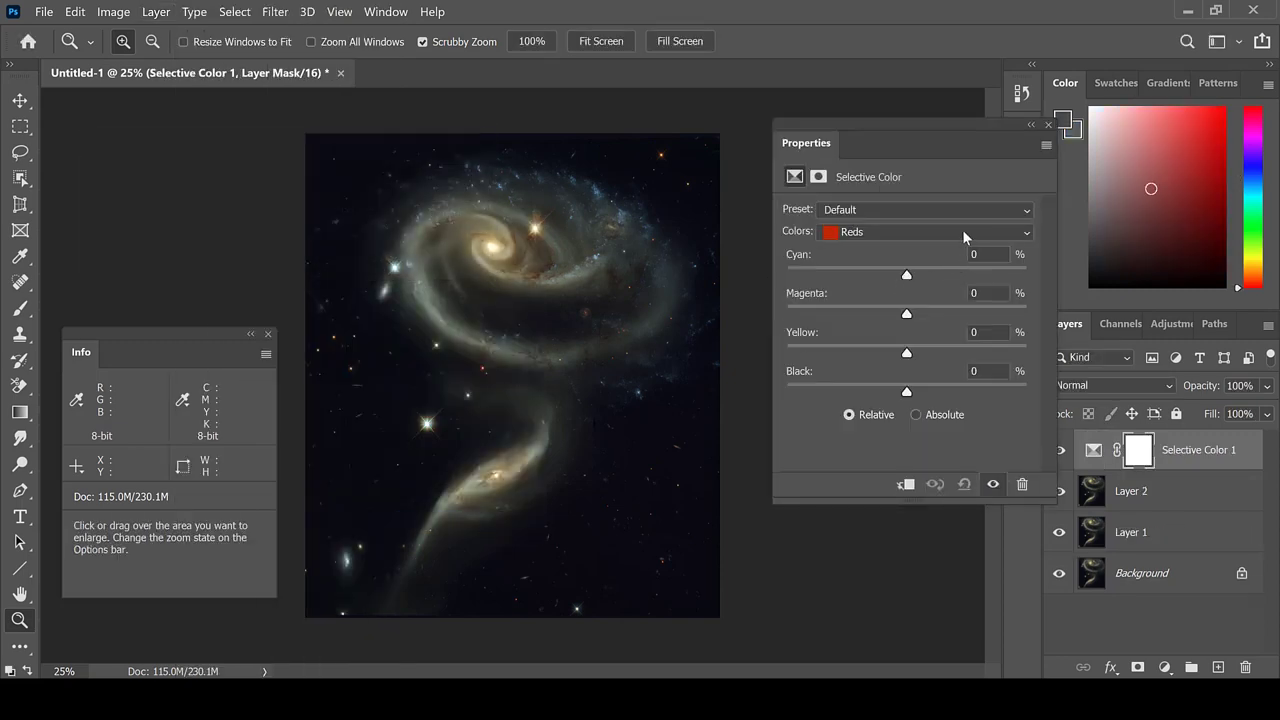
# In the Selective Color adjustment, try yellow values of -100 and -50% for the Yellows range, settling on -80%
pyautogui.click(925, 232)
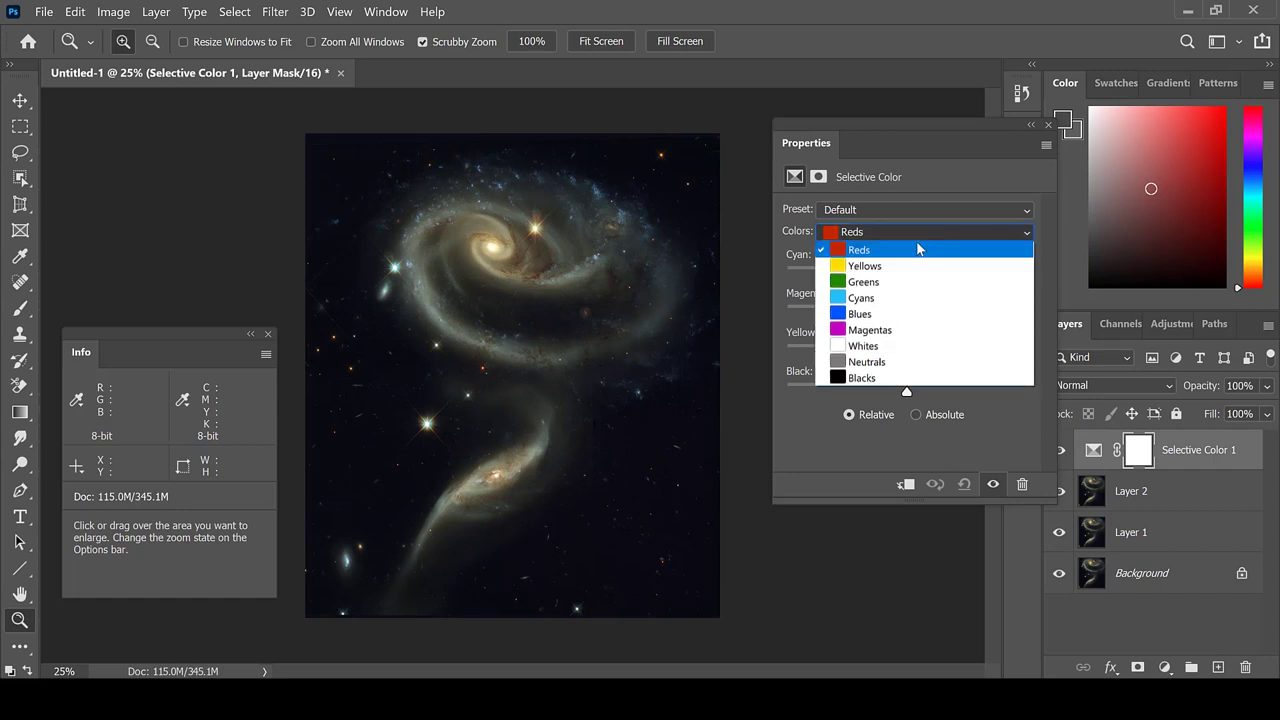
pyautogui.click(912, 266)
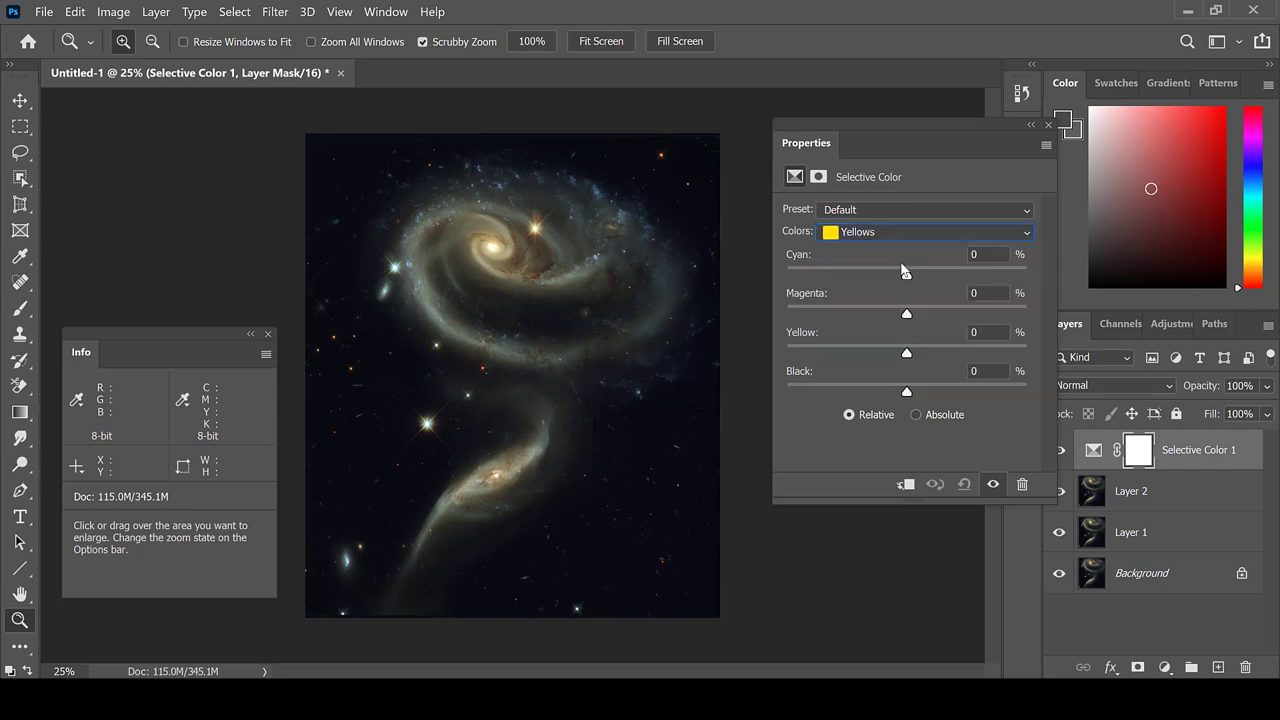
pyautogui.click(986, 332)
pyautogui.write('-100')
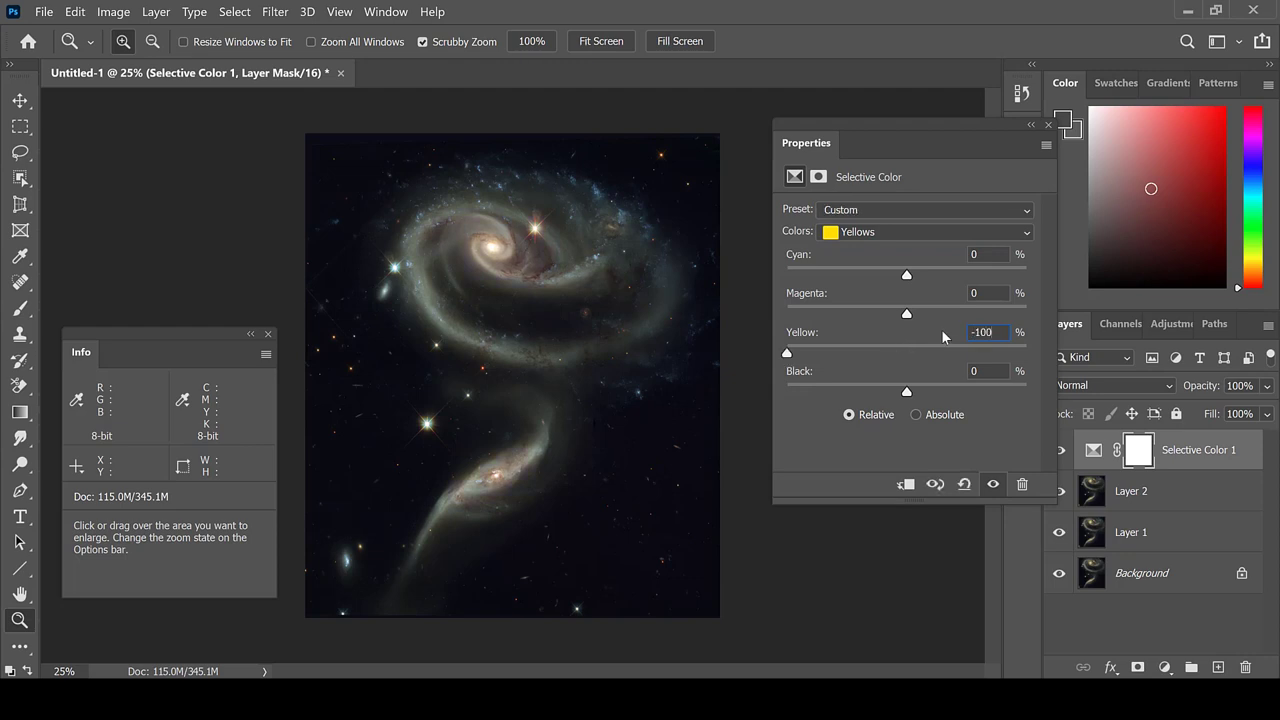
pyautogui.doubleClick(983, 333)
pyautogui.write('-50')
pyautogui.write('-80')
# In the Selective Color adjustment, set the Reds range to -50% cyan and 50% magenta
pyautogui.click(916, 232)
pyautogui.click(910, 248)
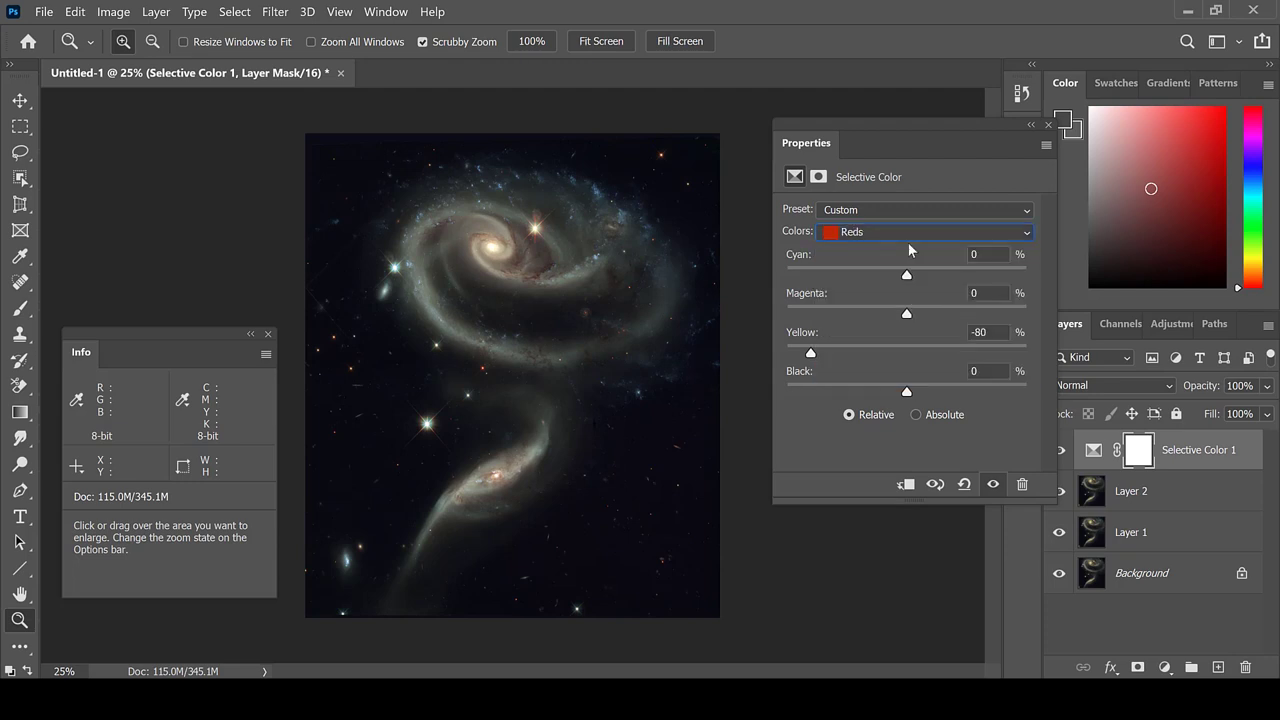
pyautogui.click(986, 253)
pyautogui.write('-50')
pyautogui.click(988, 293)
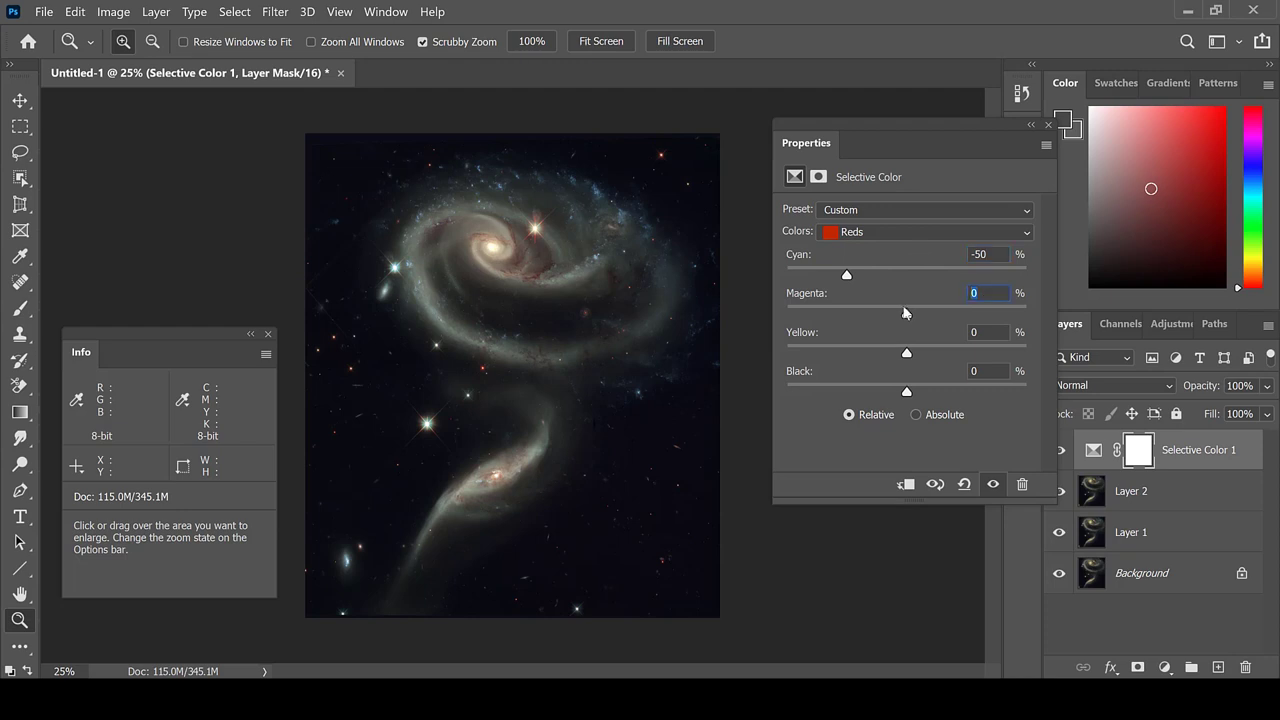
pyautogui.write('50')
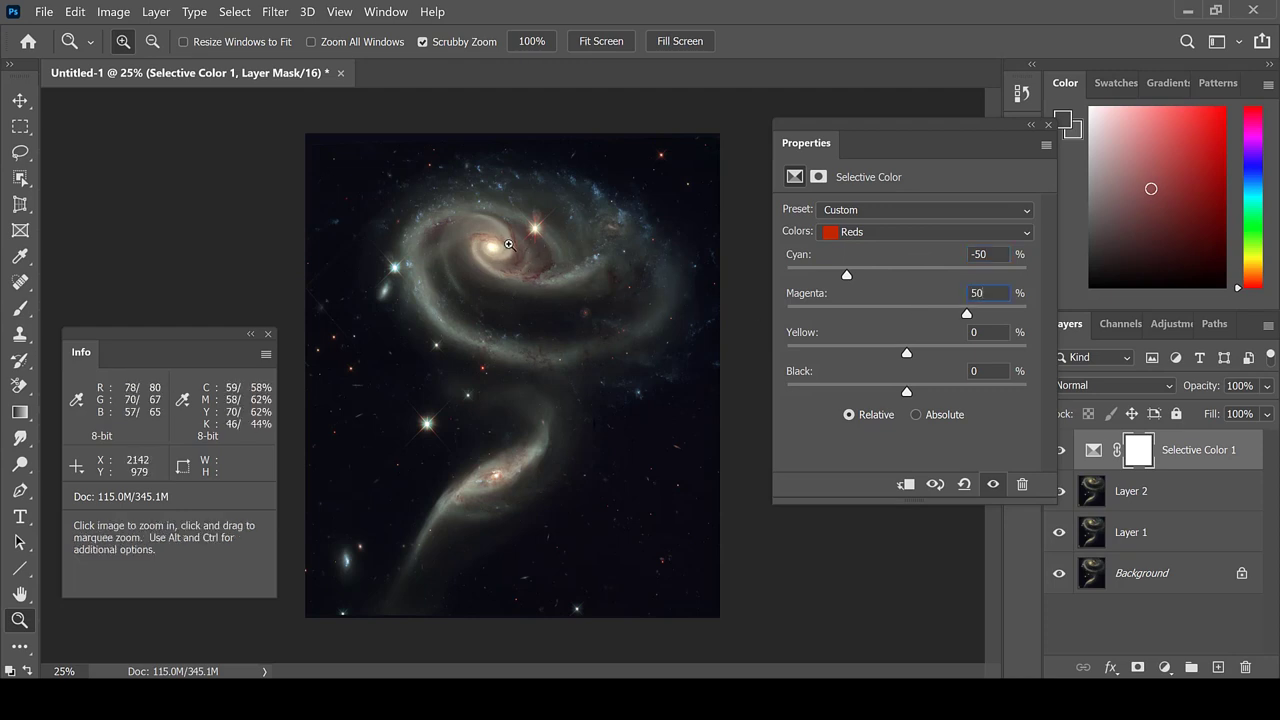
# Set cyan to 100% for the Blues range of the Selective Color adjustment and close its properties
pyautogui.click(843, 234)
pyautogui.click(860, 316)
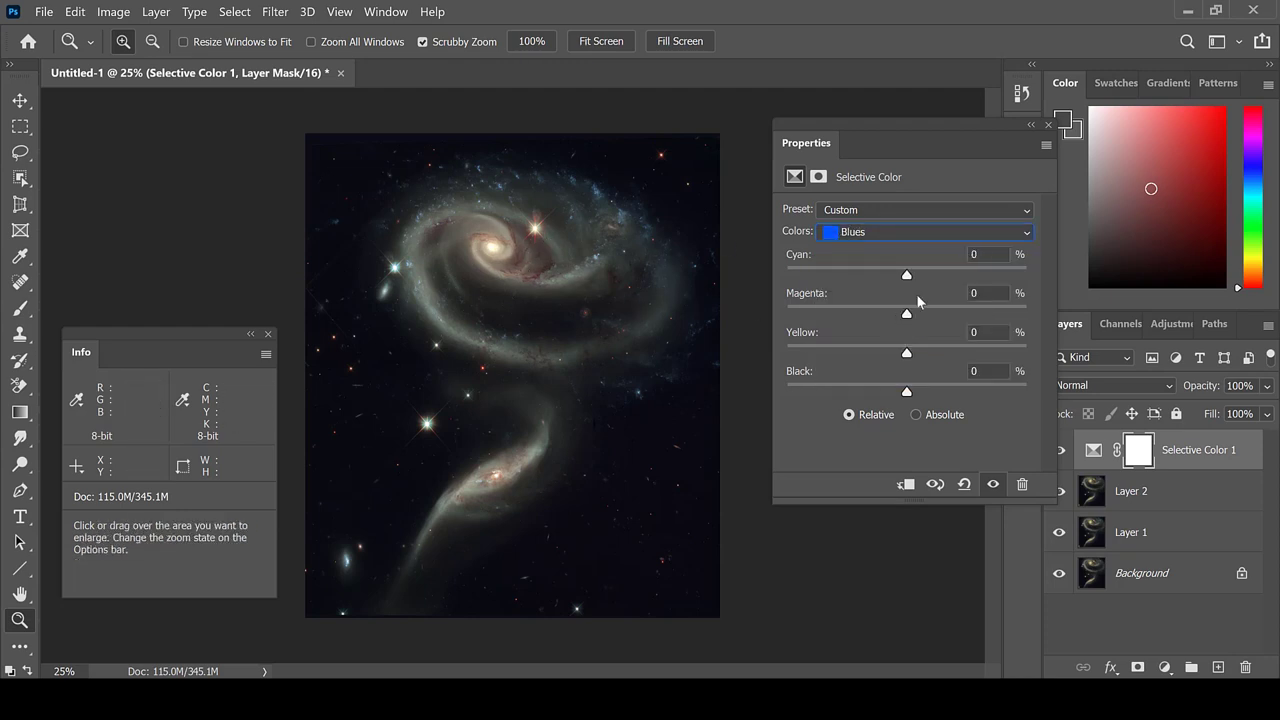
pyautogui.click(985, 254)
pyautogui.write('100')
pyautogui.click(1048, 125)
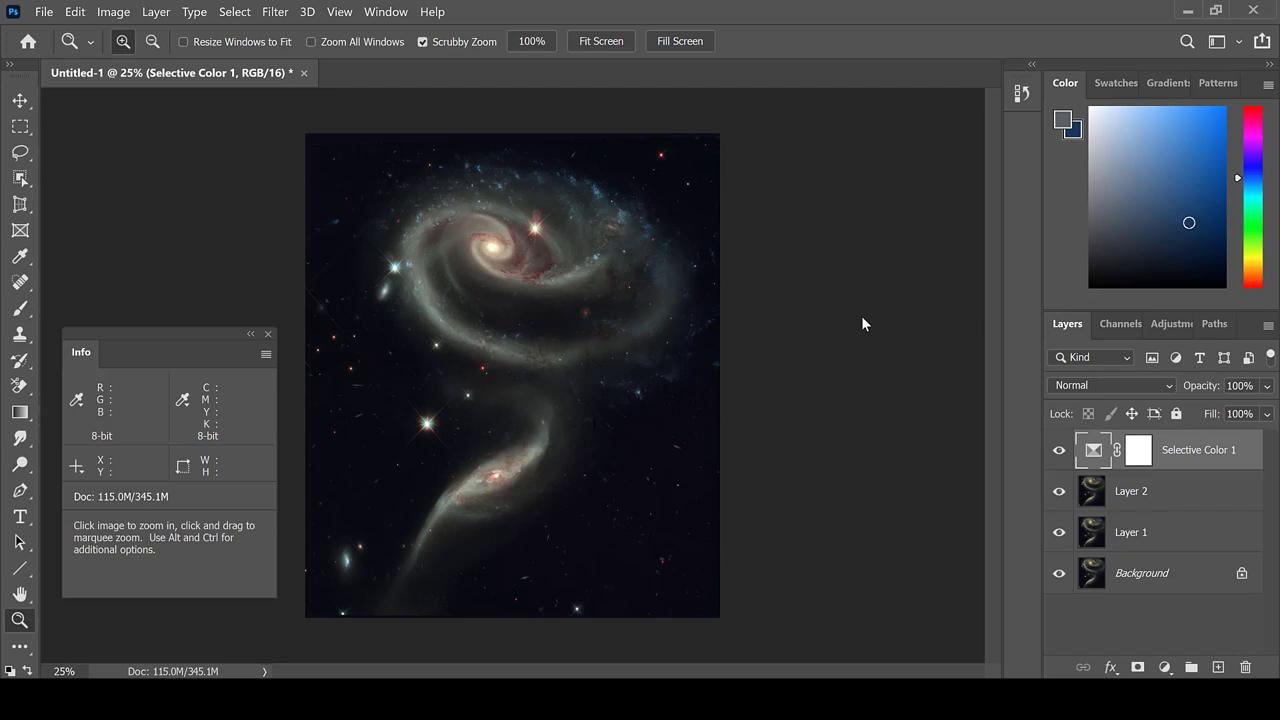
# Stamp all visible layers onto a new top layer and run the DeepSkyColors HLVG green-noise removal filter on it at Strong
pyautogui.hotkey('ctrl', 'shift', 'alt', 'n')
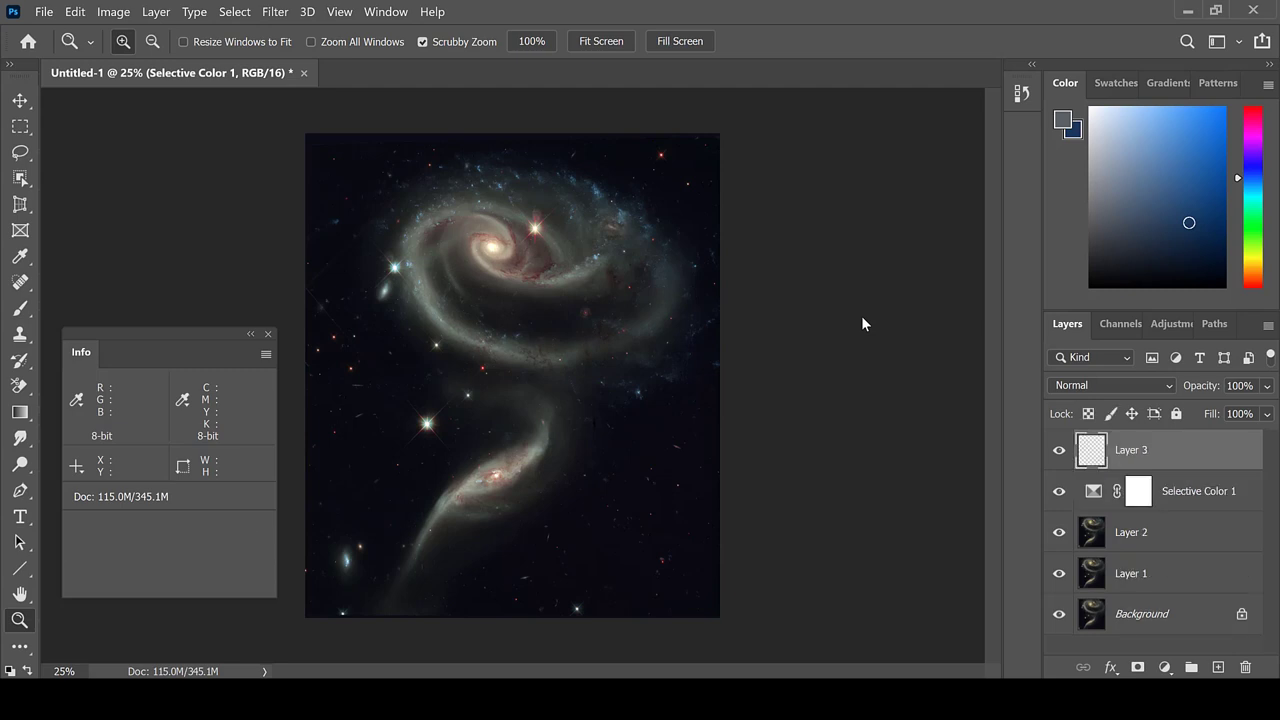
pyautogui.hotkey('ctrl', 'shift', 'alt', 'e')
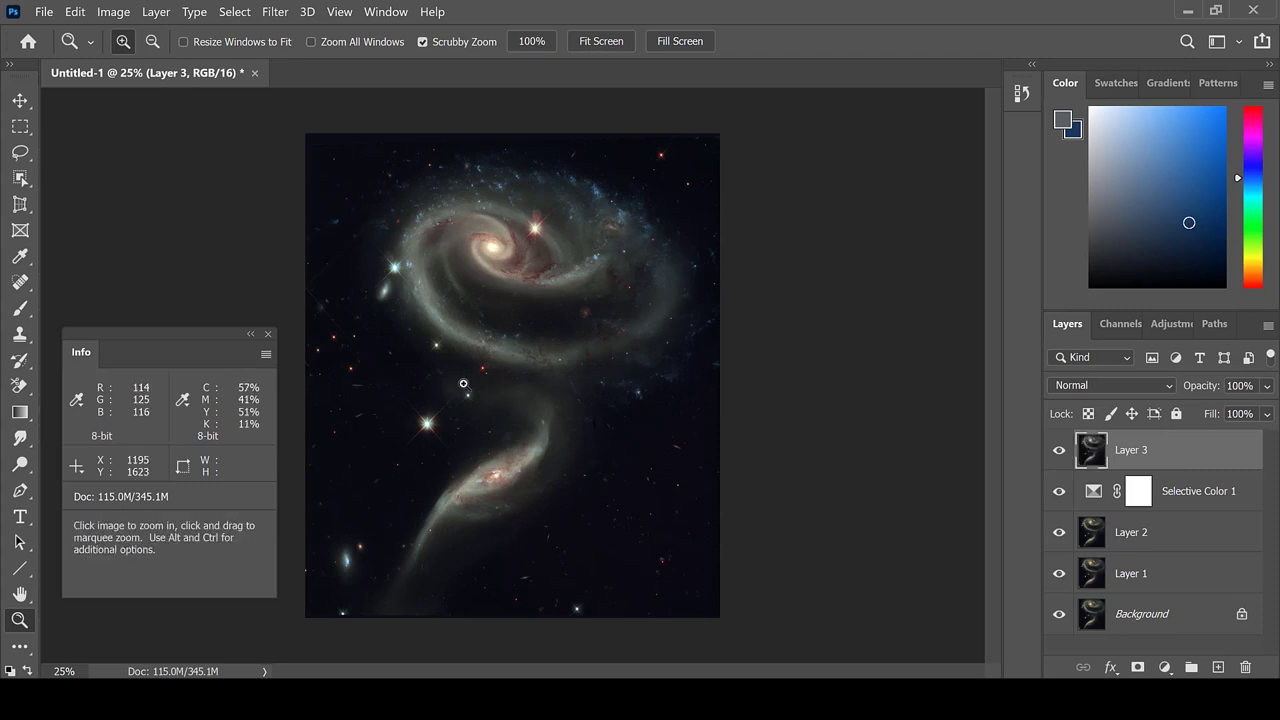
pyautogui.click(268, 12)
pyautogui.moveTo(485, 406)
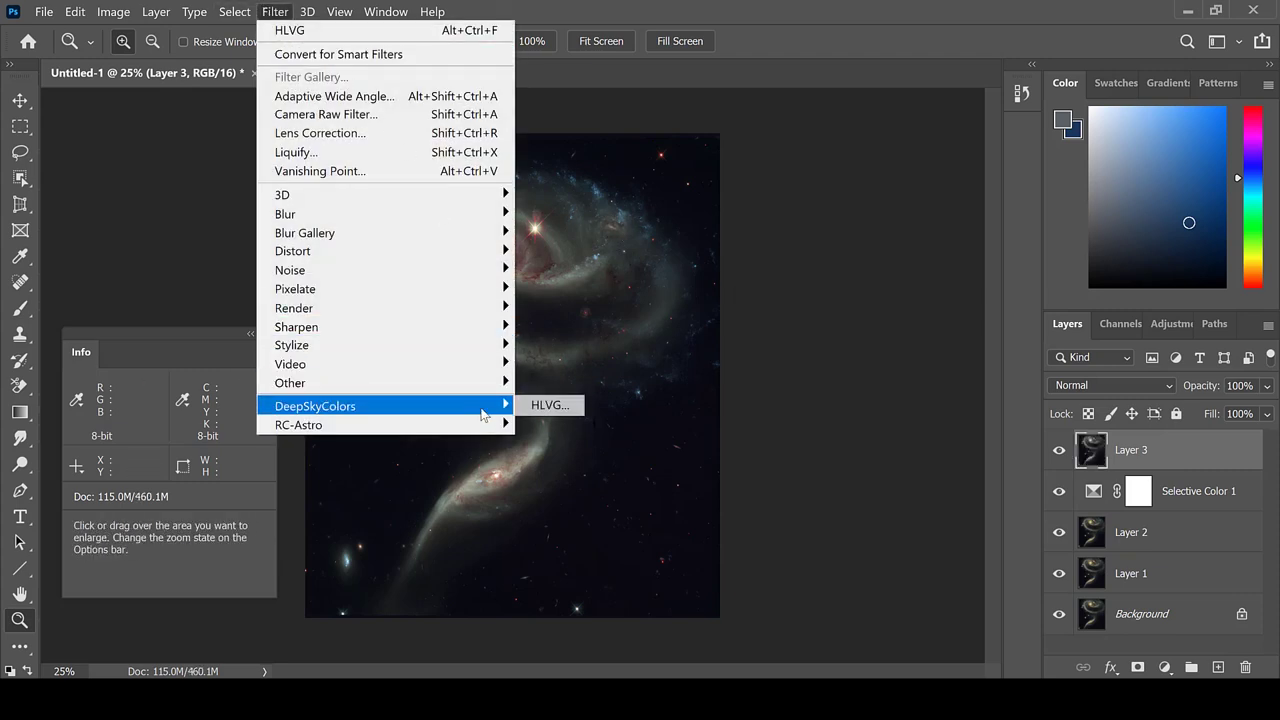
pyautogui.click(549, 406)
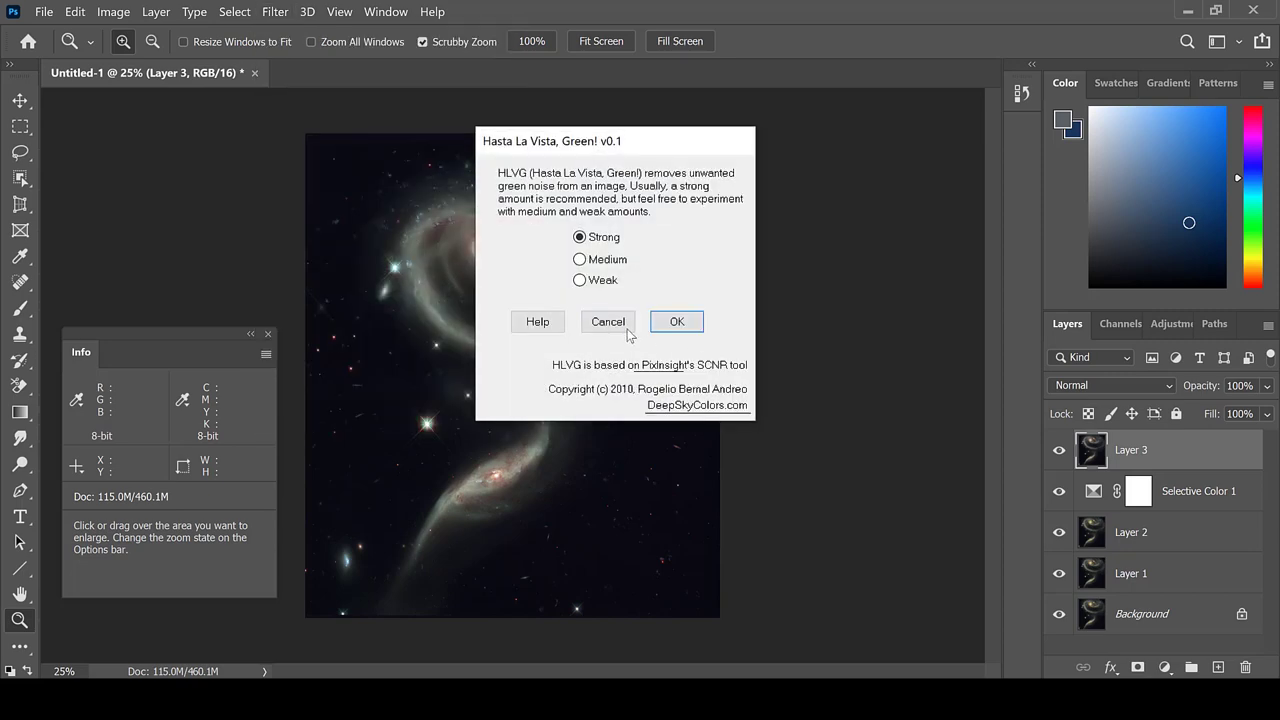
pyautogui.click(677, 324)
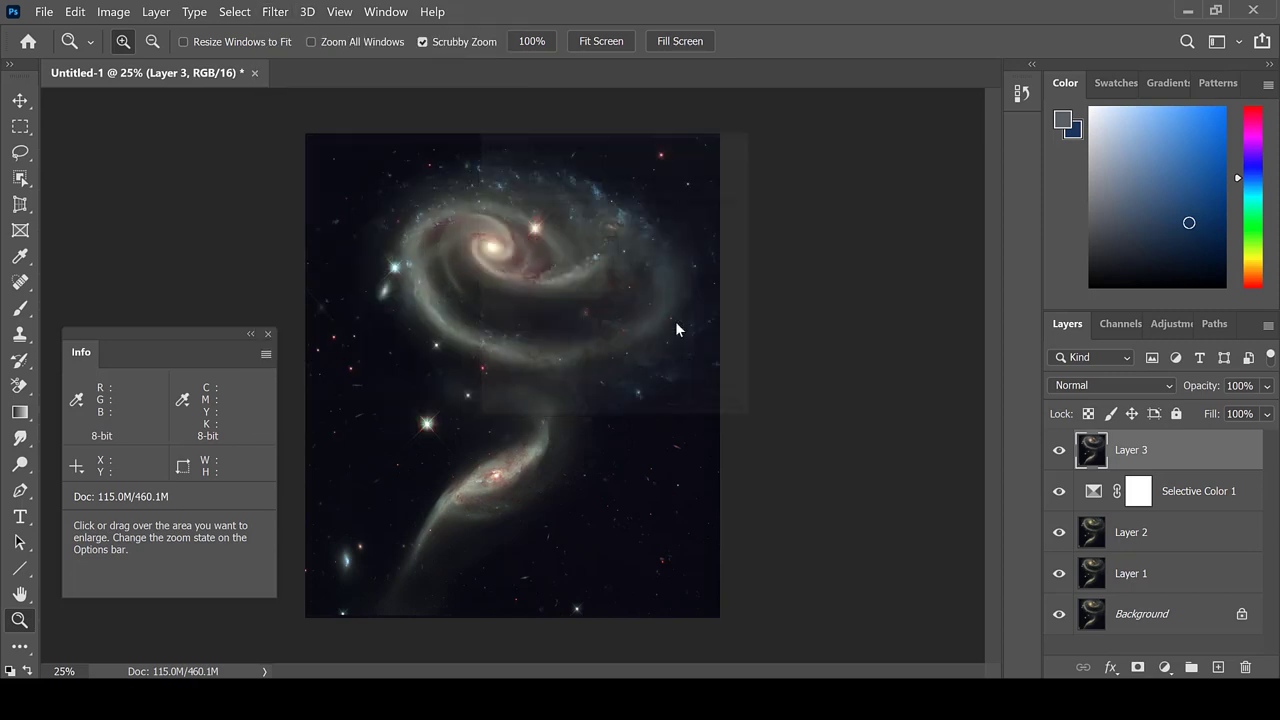